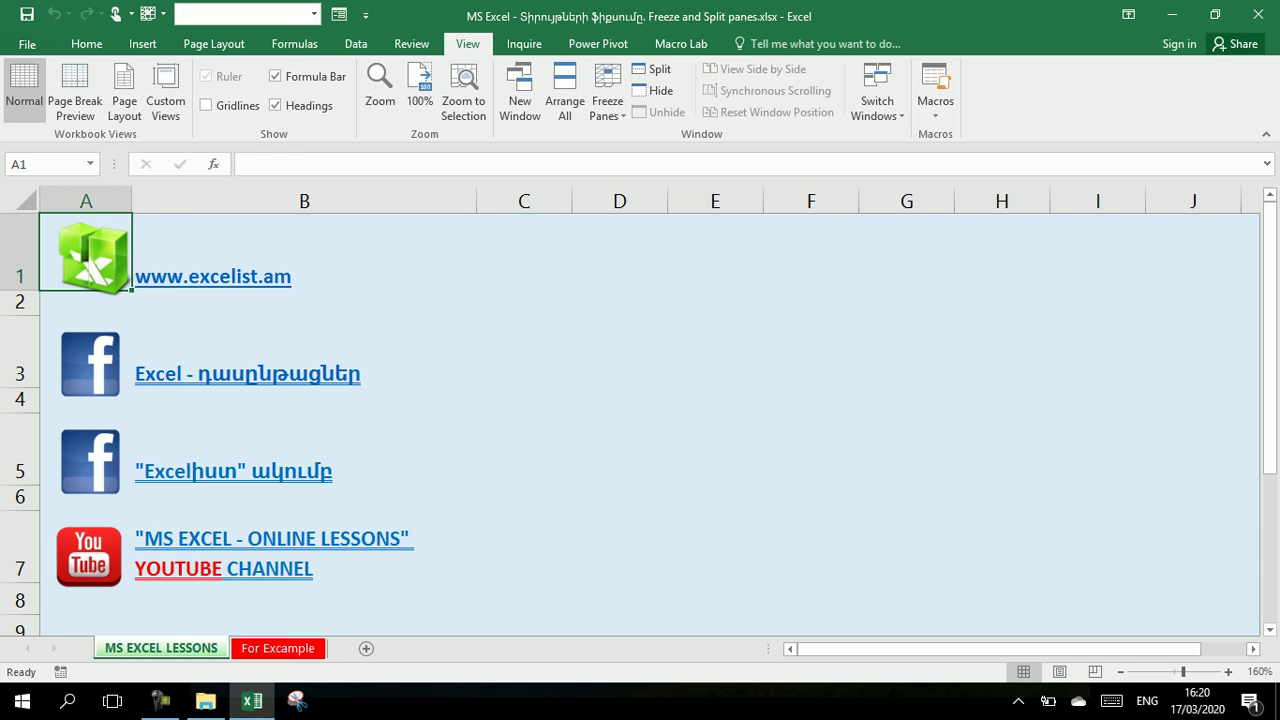
- Step down three rows in column A, then switch to the 'For Excample' employee sheet
key("Down")
key("Down")
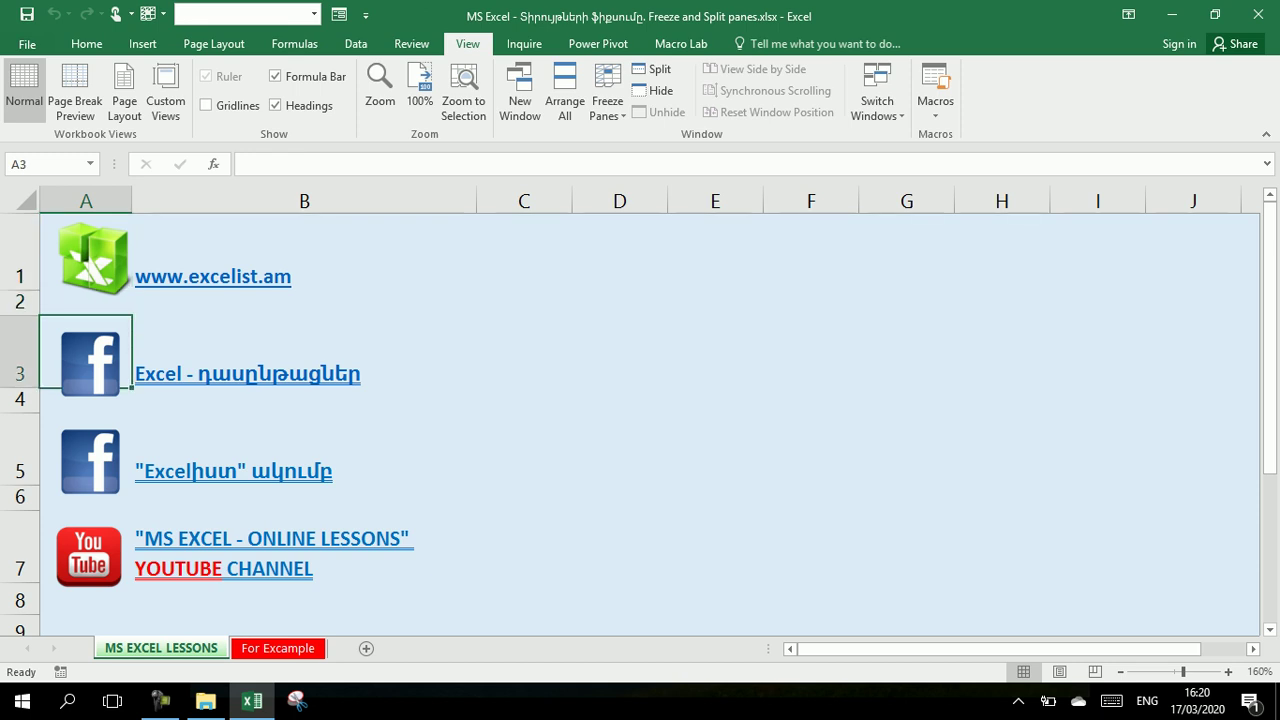
key("Down")
key("Down")
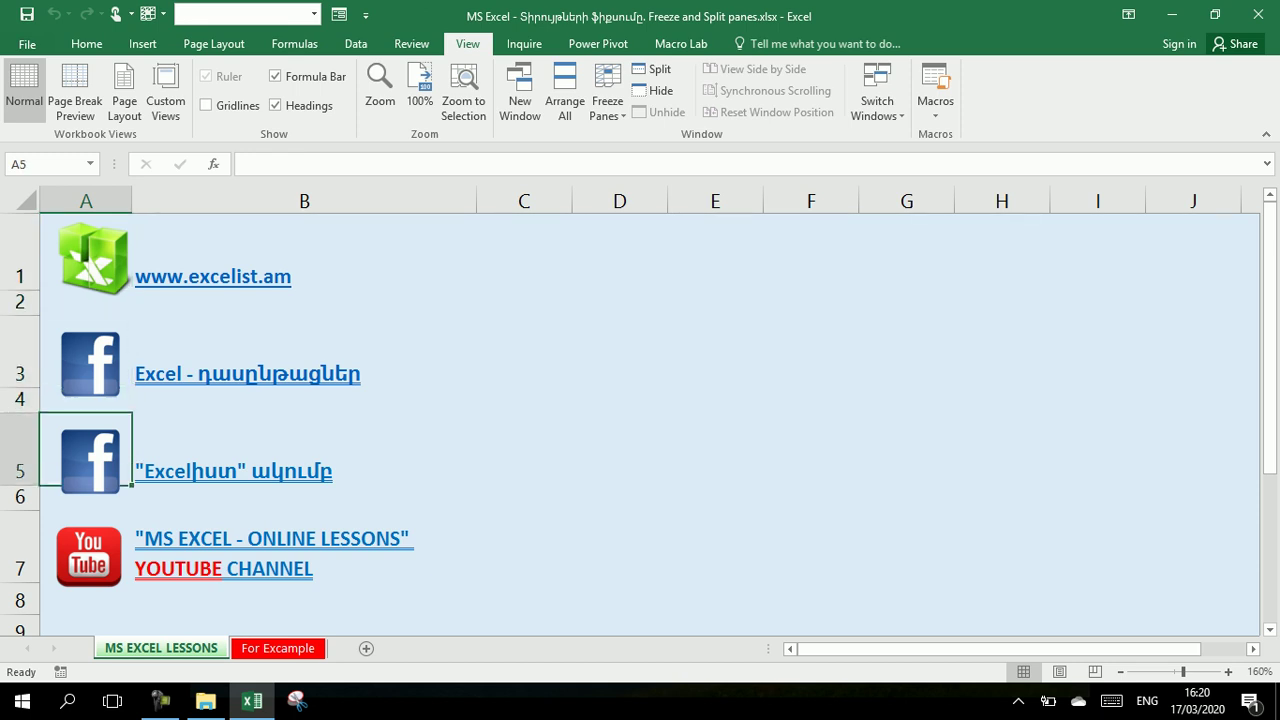
key("Down")
key("Down")
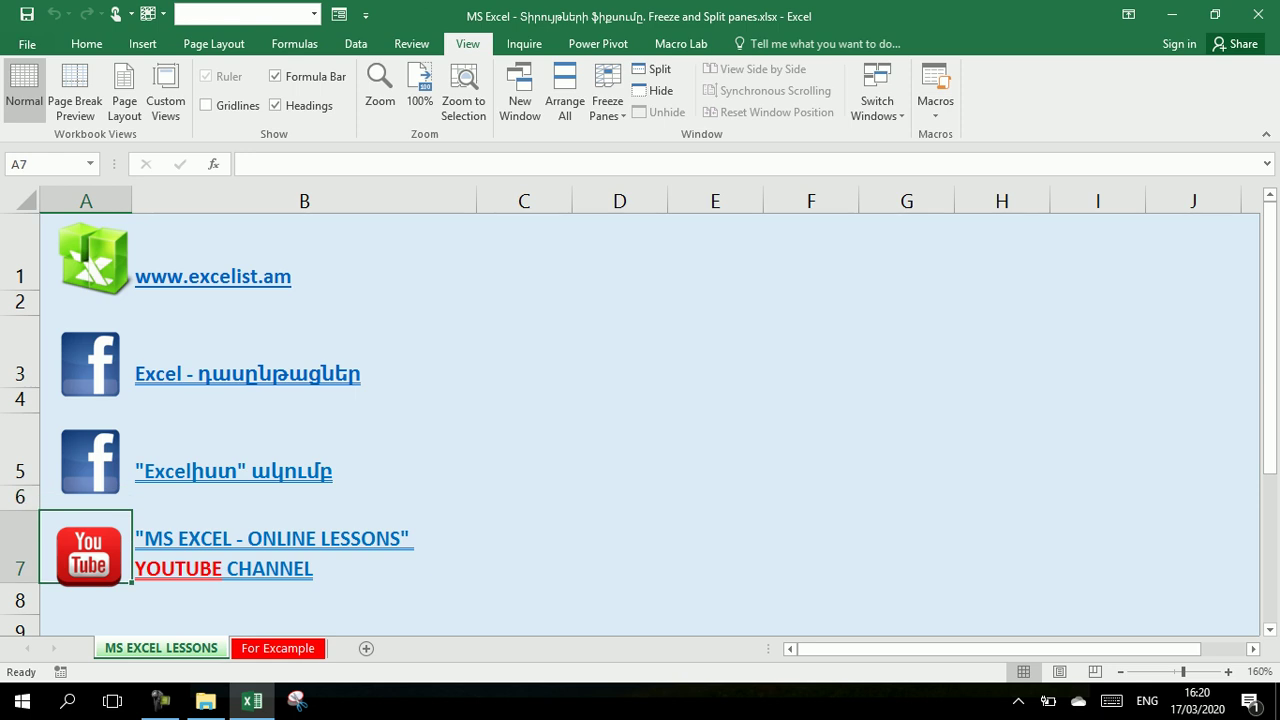
key("ctrl+Page_Down")
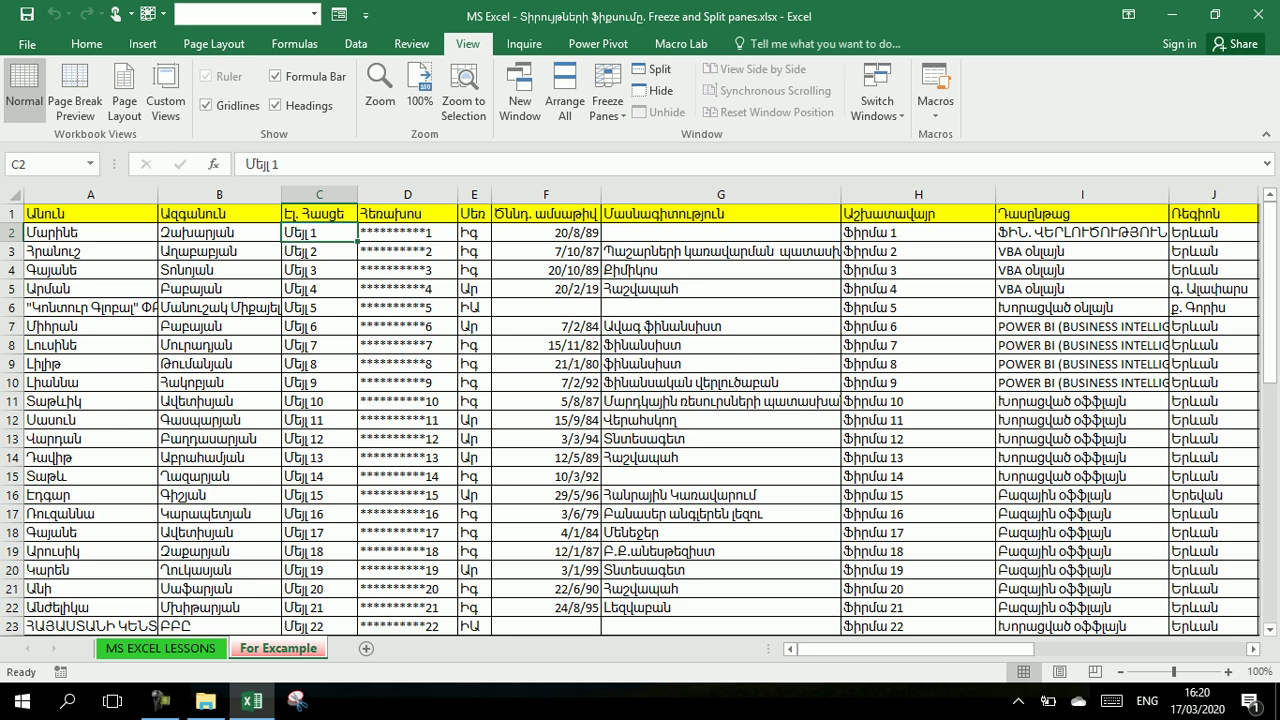
- Scroll through the employee table and select the birth date in cell F4
scroll(640, 420, "down", 1)
scroll(640, 420, "down", 2)
scroll(640, 420, "down", 3)
scroll(640, 420, "up", 1)
scroll(640, 420, "up", 1)
scroll(640, 420, "up", 2)
scroll(640, 420, "up", 2)
mouse_move(860, 649)
left_mouse_down()
mouse_move(1030, 649)
mouse_move(862, 649)
left_mouse_up()
left_click(546, 270)
- Select G13 in the profession column and open the View tab's Freeze Panes options
scroll(640, 420, "down", 1)
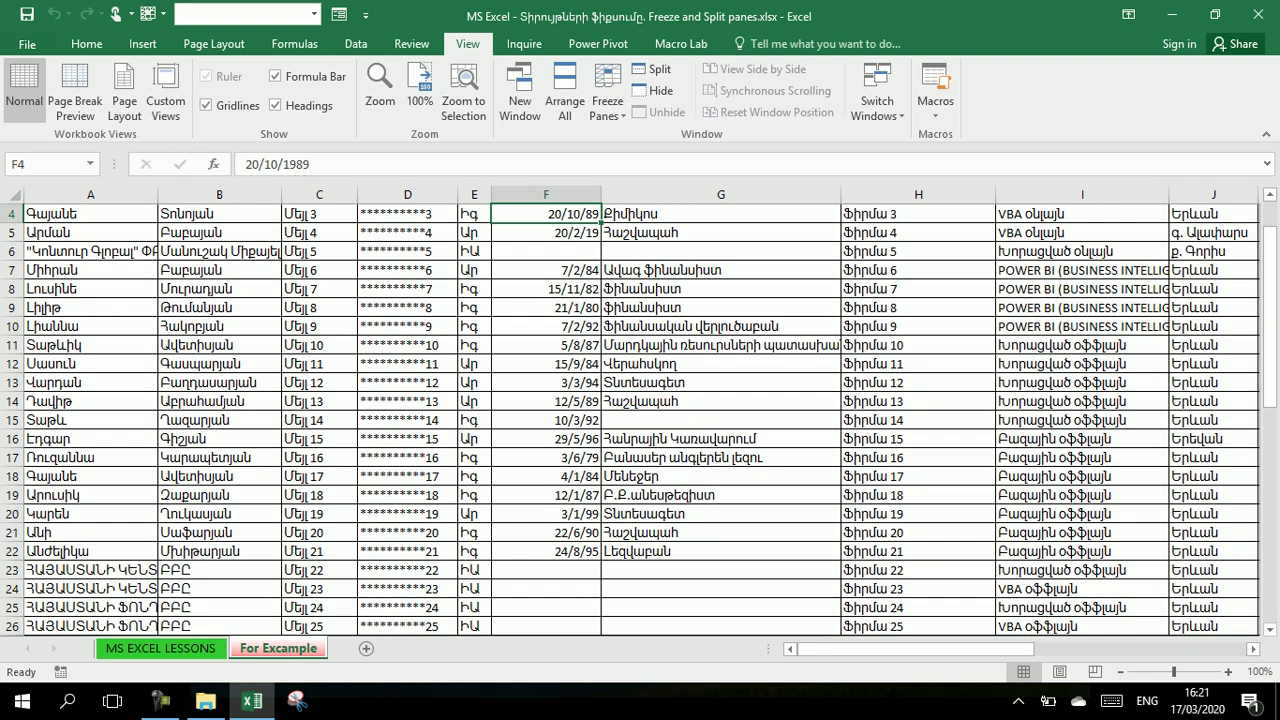
scroll(640, 420, "down", 2)
scroll(640, 420, "up", 3)
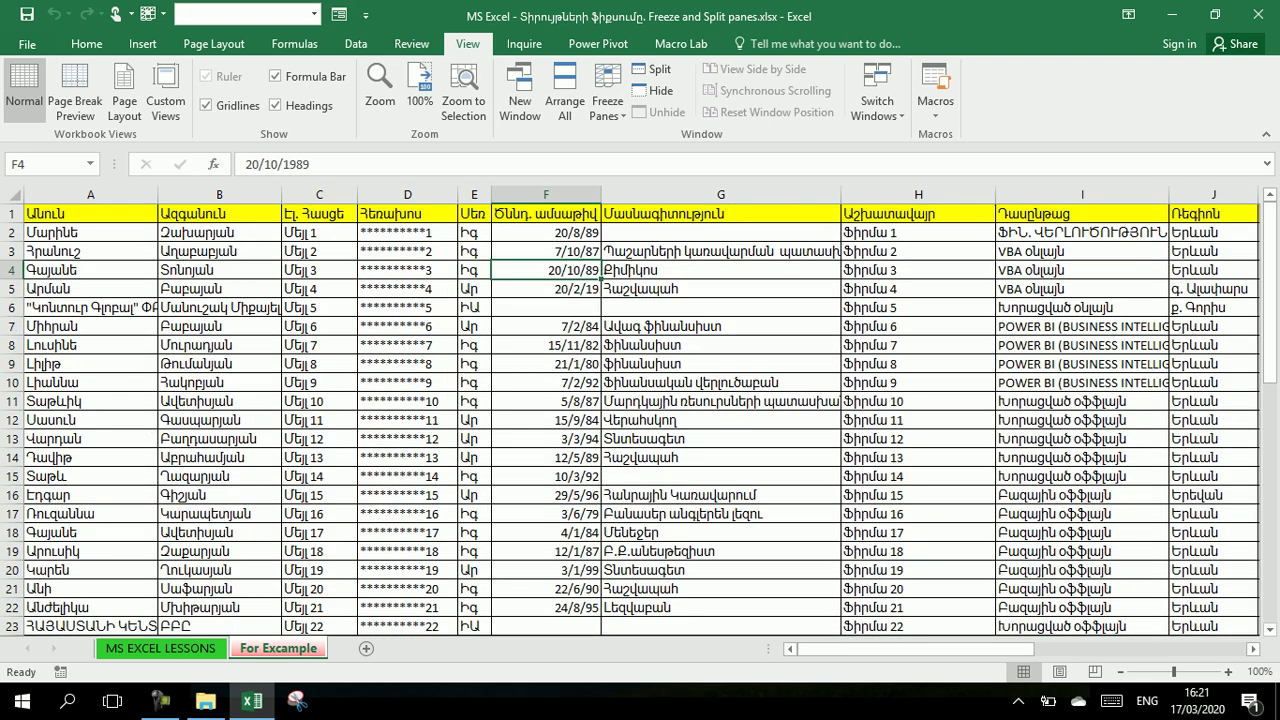
mouse_move(916, 648)
left_mouse_down()
mouse_move(1006, 648)
mouse_move(916, 648)
left_mouse_up()
left_click(720, 438)
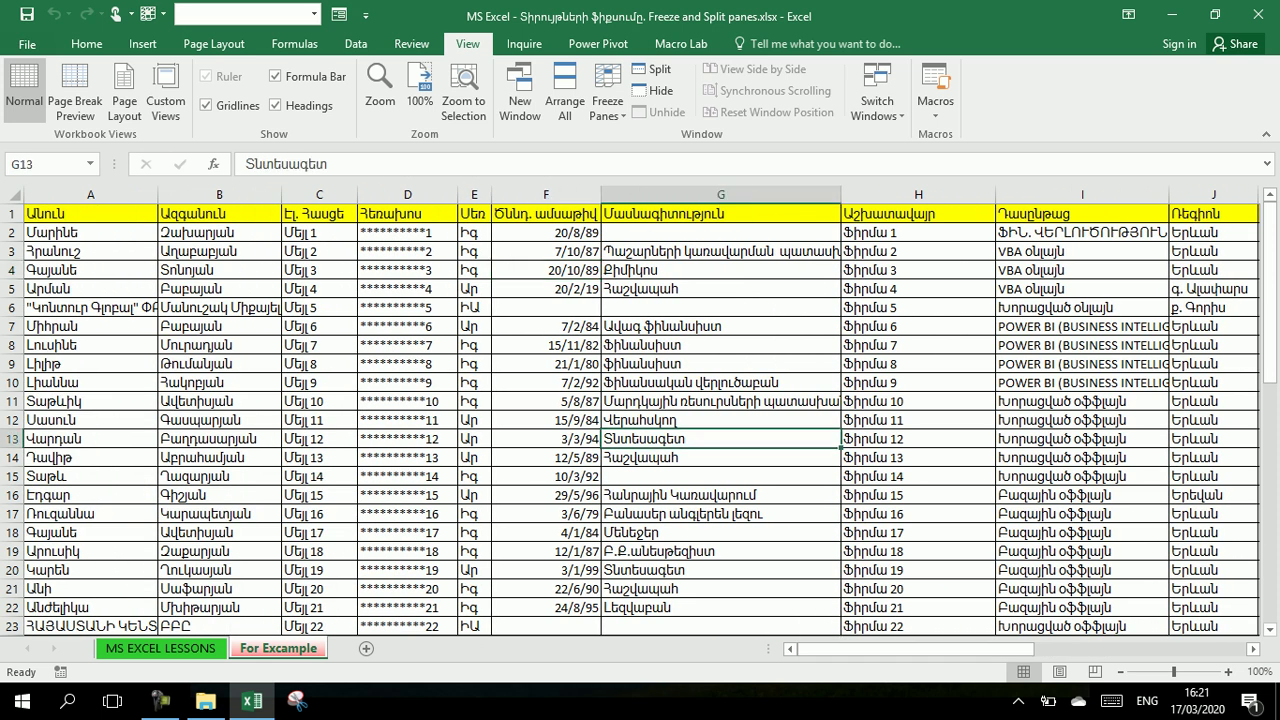
left_click(86, 43)
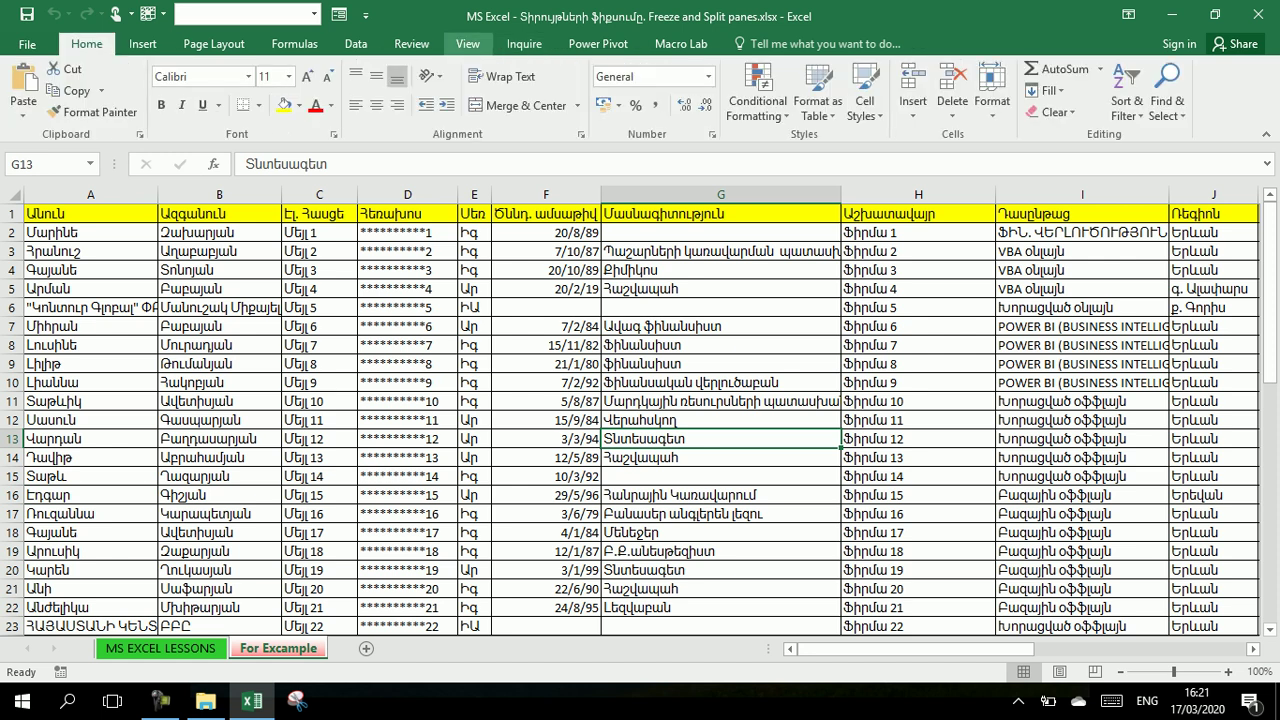
left_click(467, 43)
left_click(607, 100)
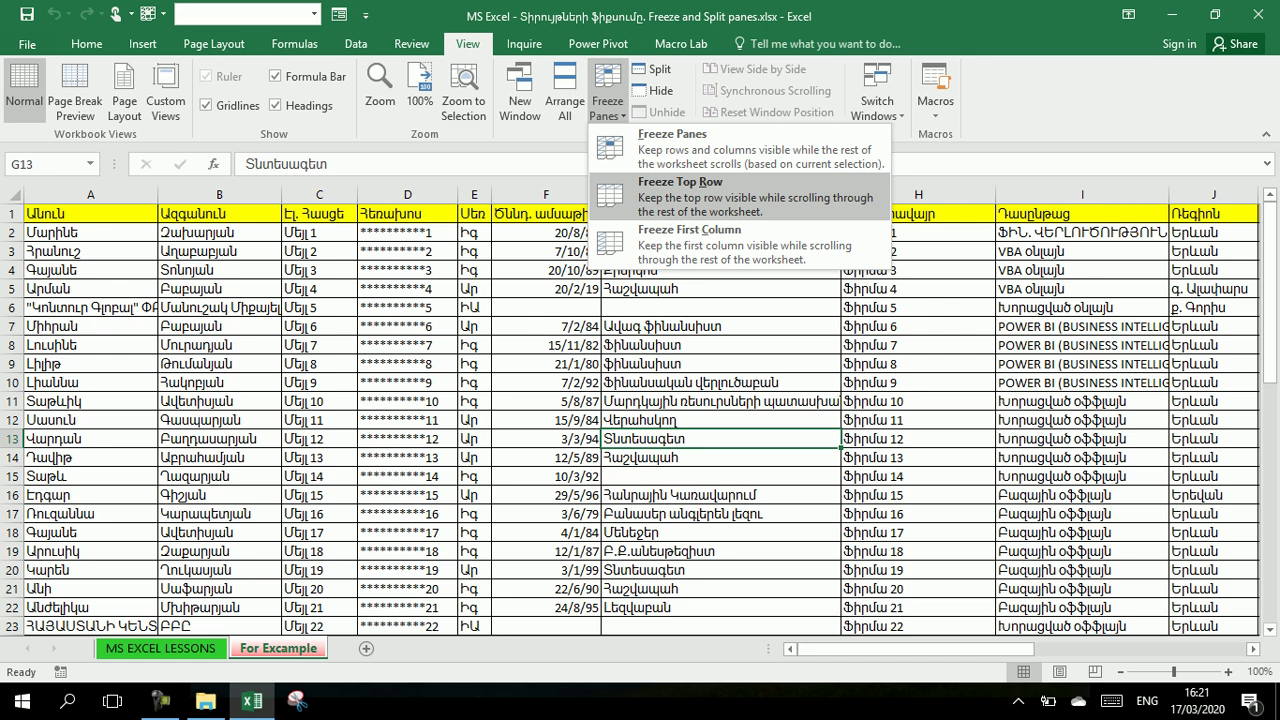
- Freeze the header row as the top row, test by scrolling, then unfreeze it
left_click(680, 190)
scroll(640, 430, "down", 1)
scroll(640, 430, "down", 1)
scroll(640, 430, "up", 1)
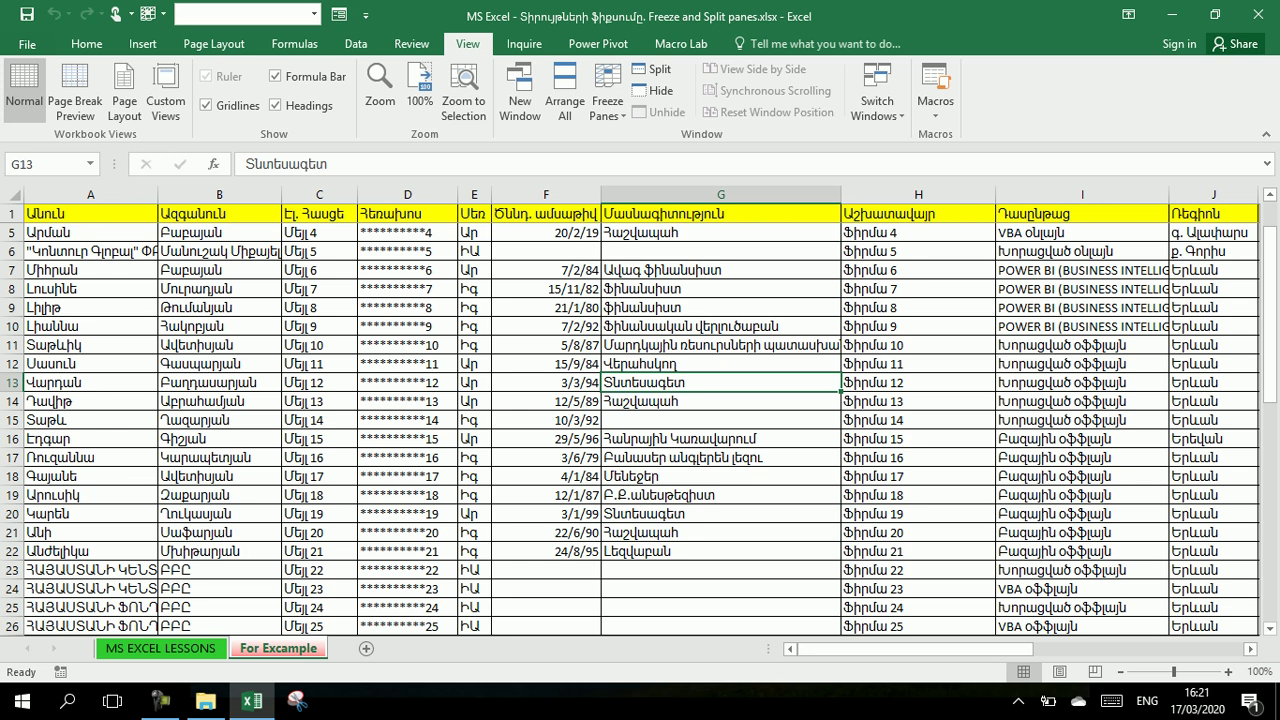
scroll(640, 430, "up", 1)
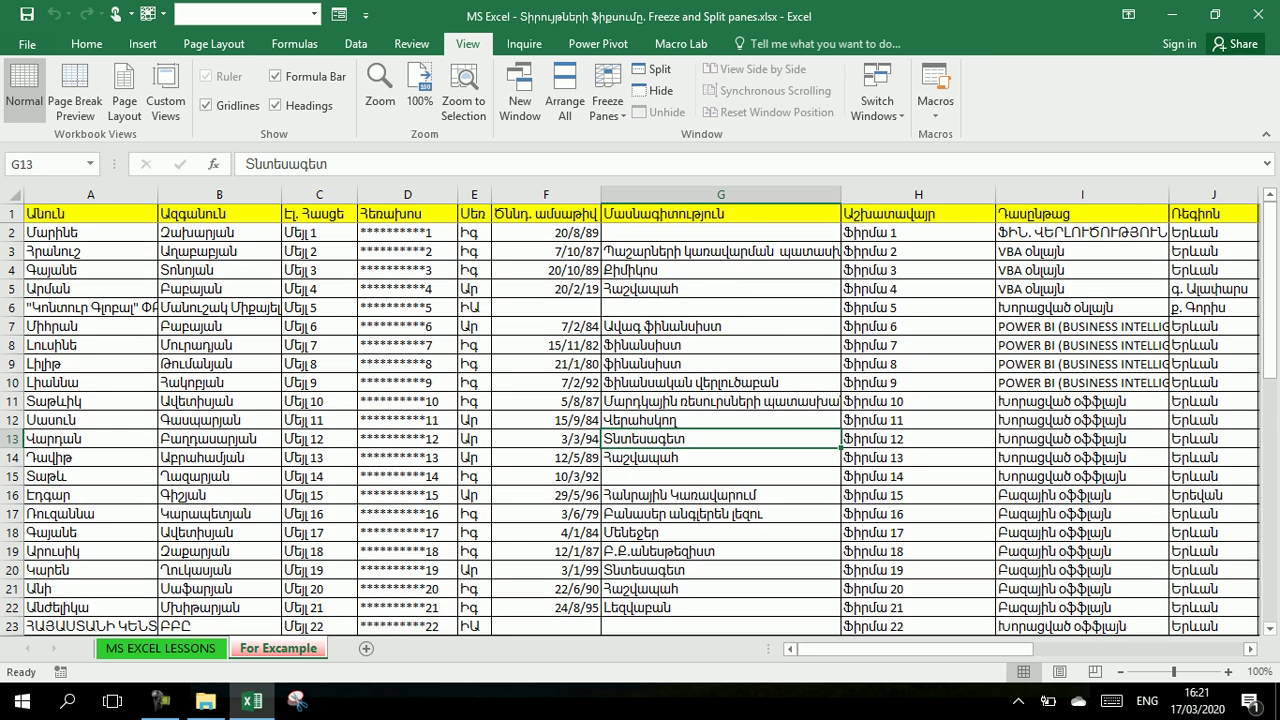
left_click(607, 100)
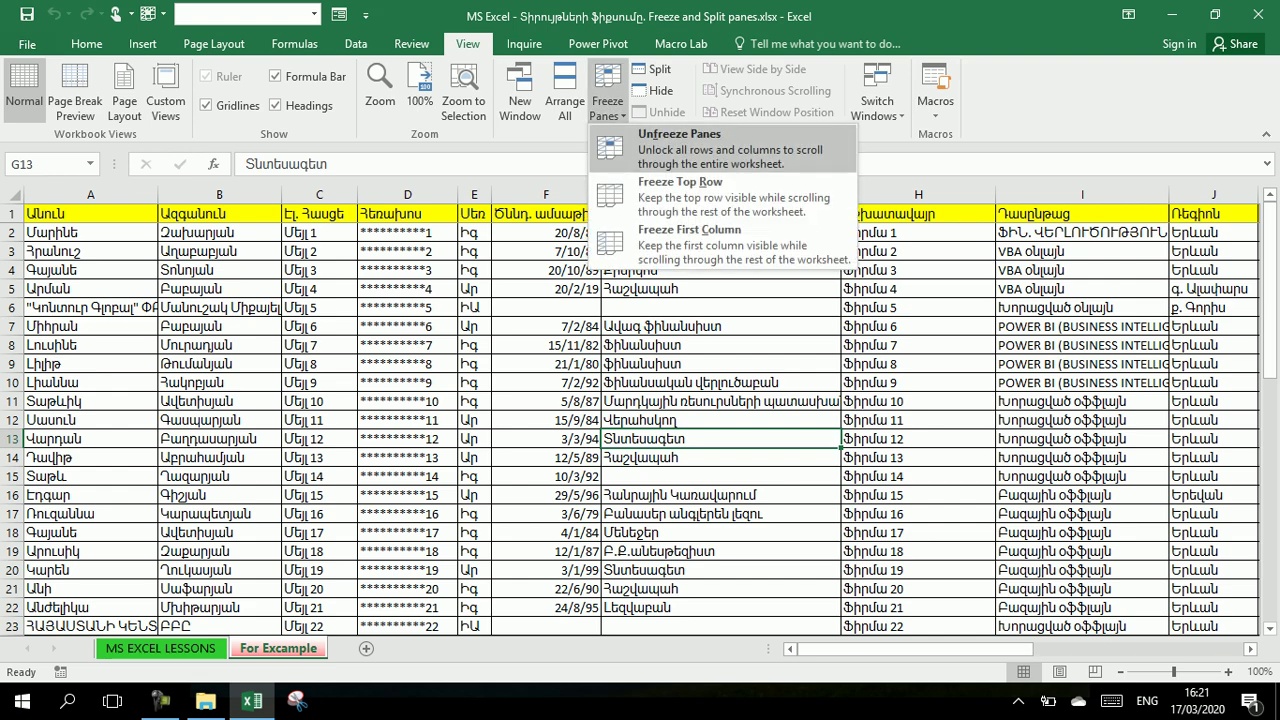
left_click(679, 134)
- Scroll so row 13 is at the top and freeze it as the top row
scroll(640, 420, "down", 3)
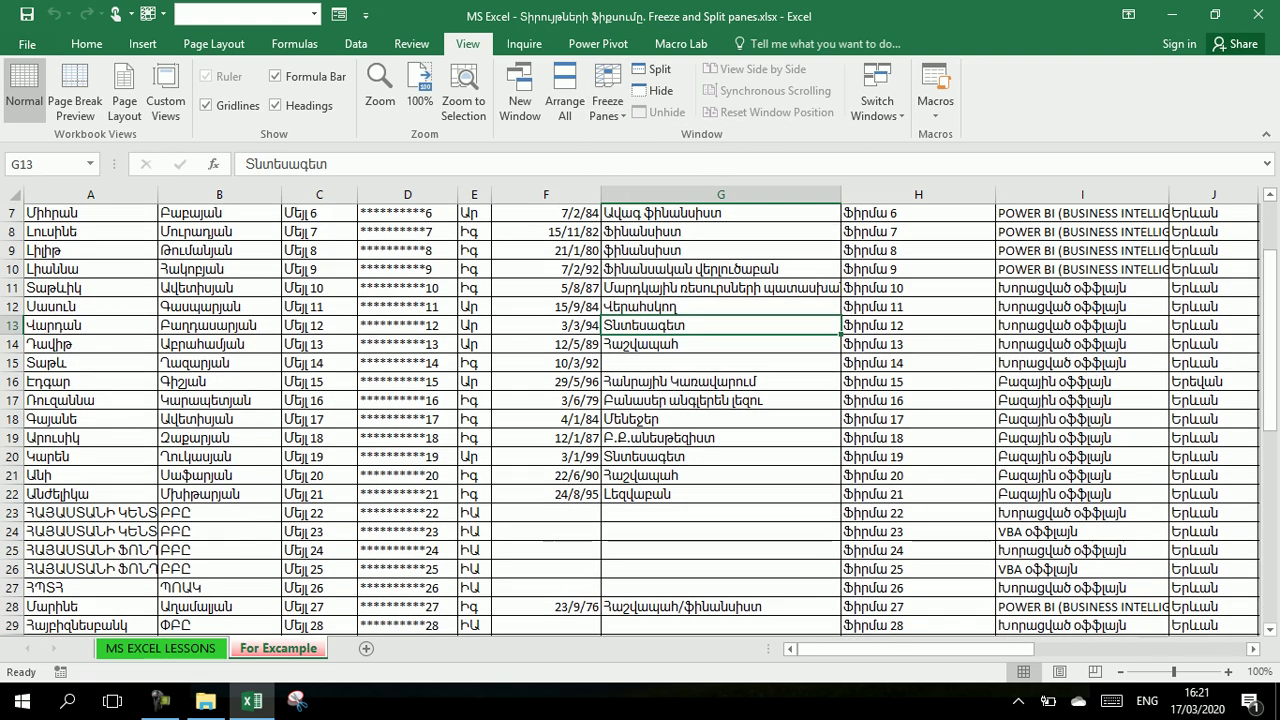
scroll(640, 420, "down", 1)
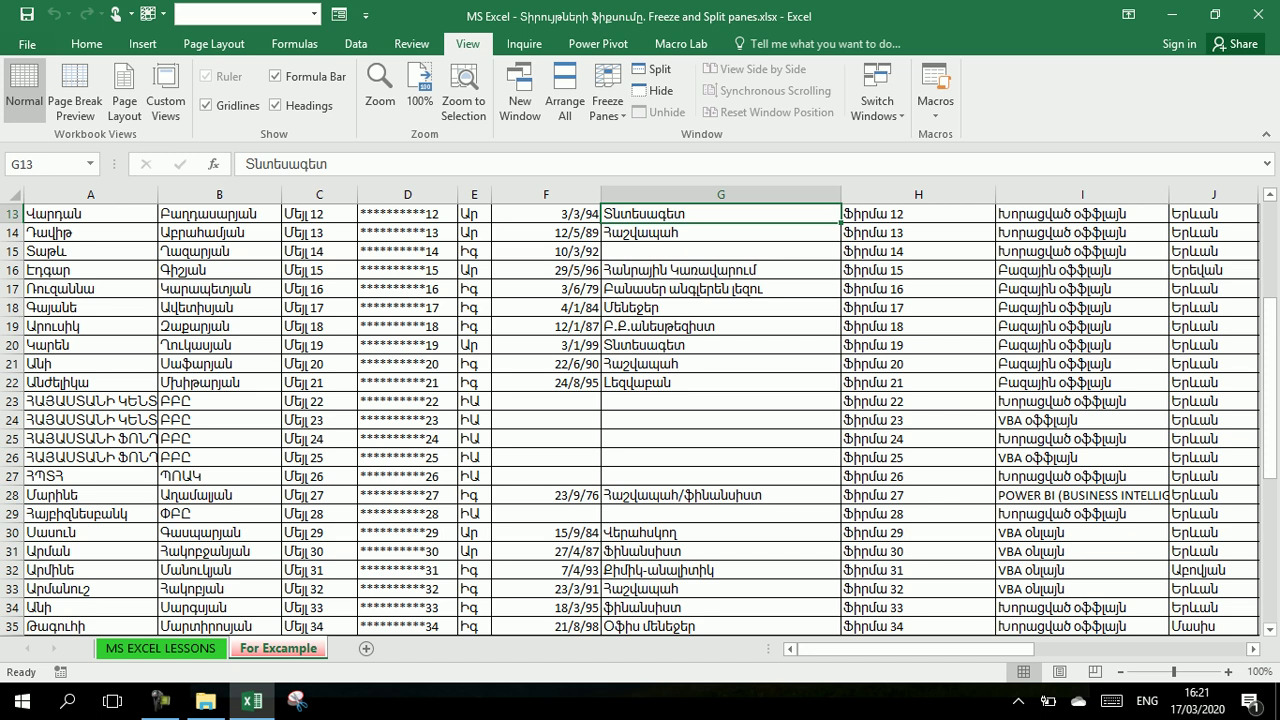
left_click(607, 100)
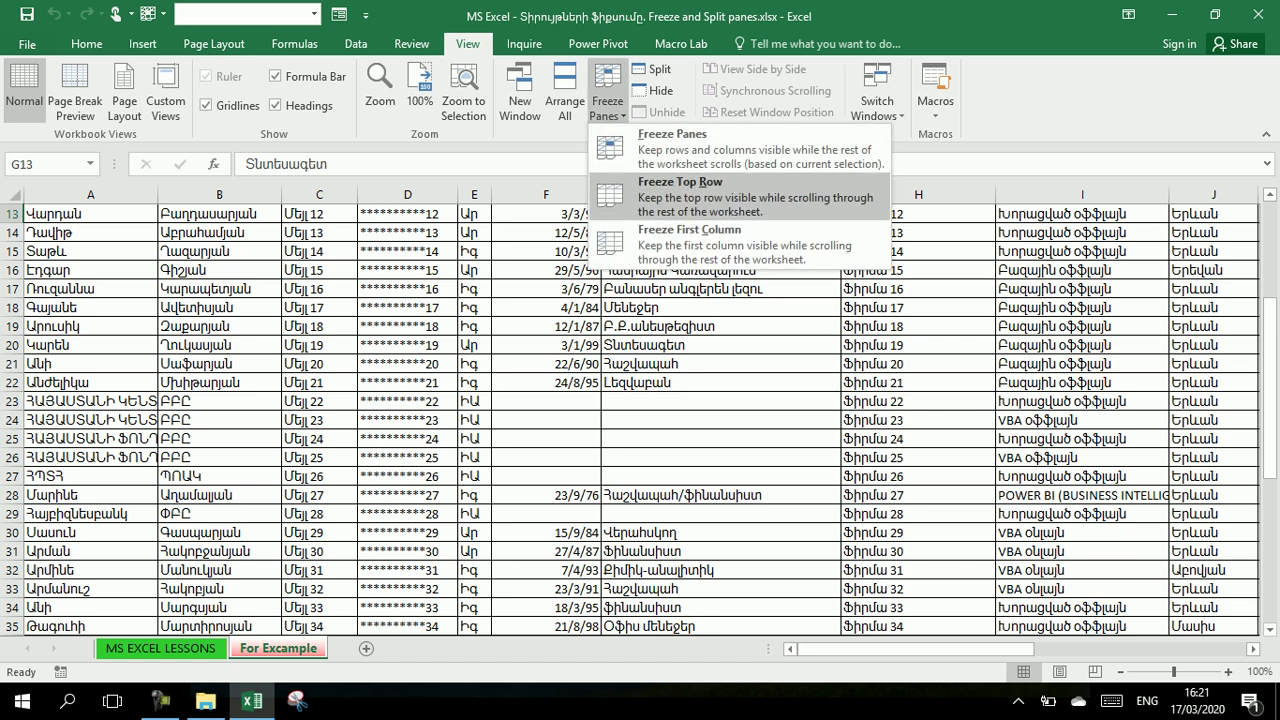
left_click(680, 190)
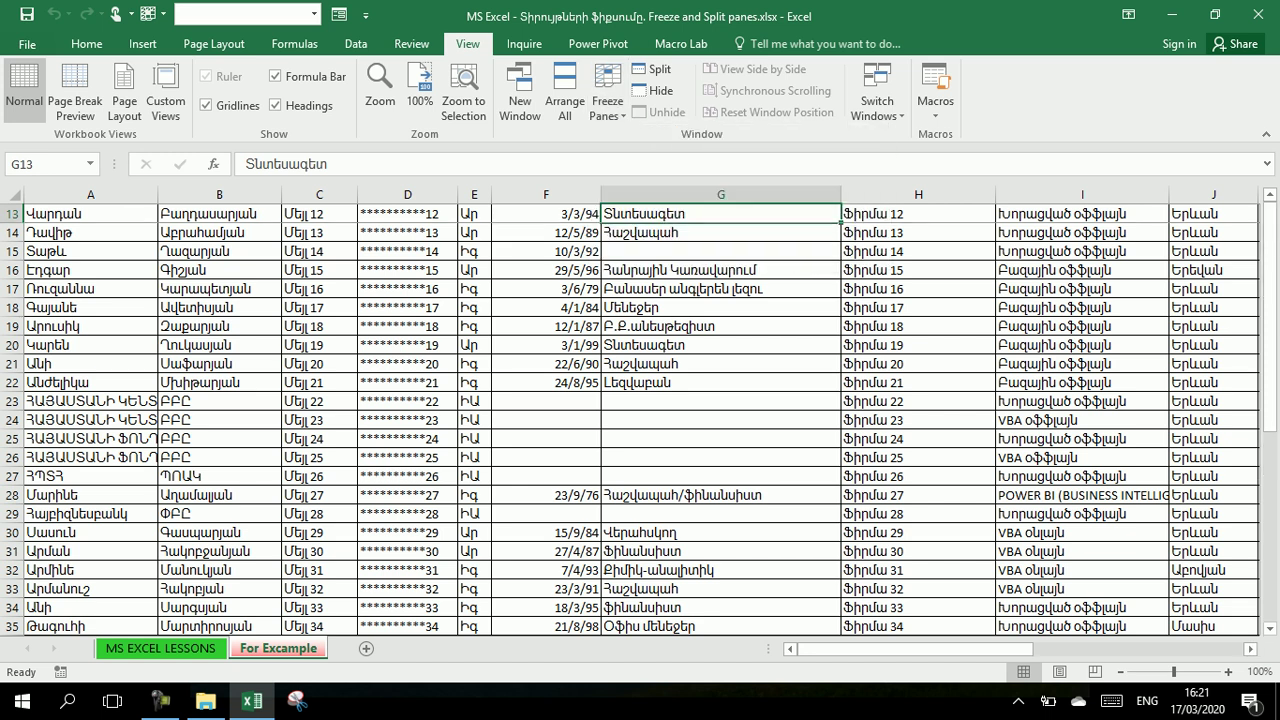
scroll(640, 420, "down", 2)
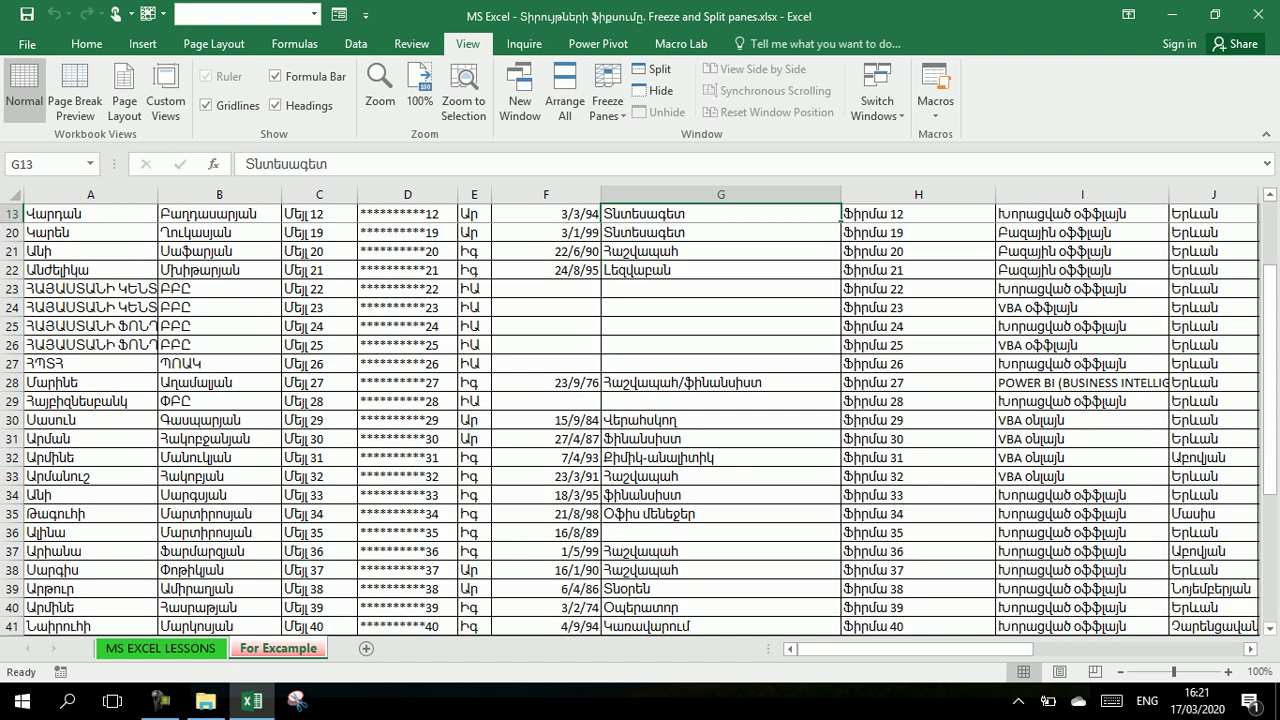
scroll(640, 420, "up", 2)
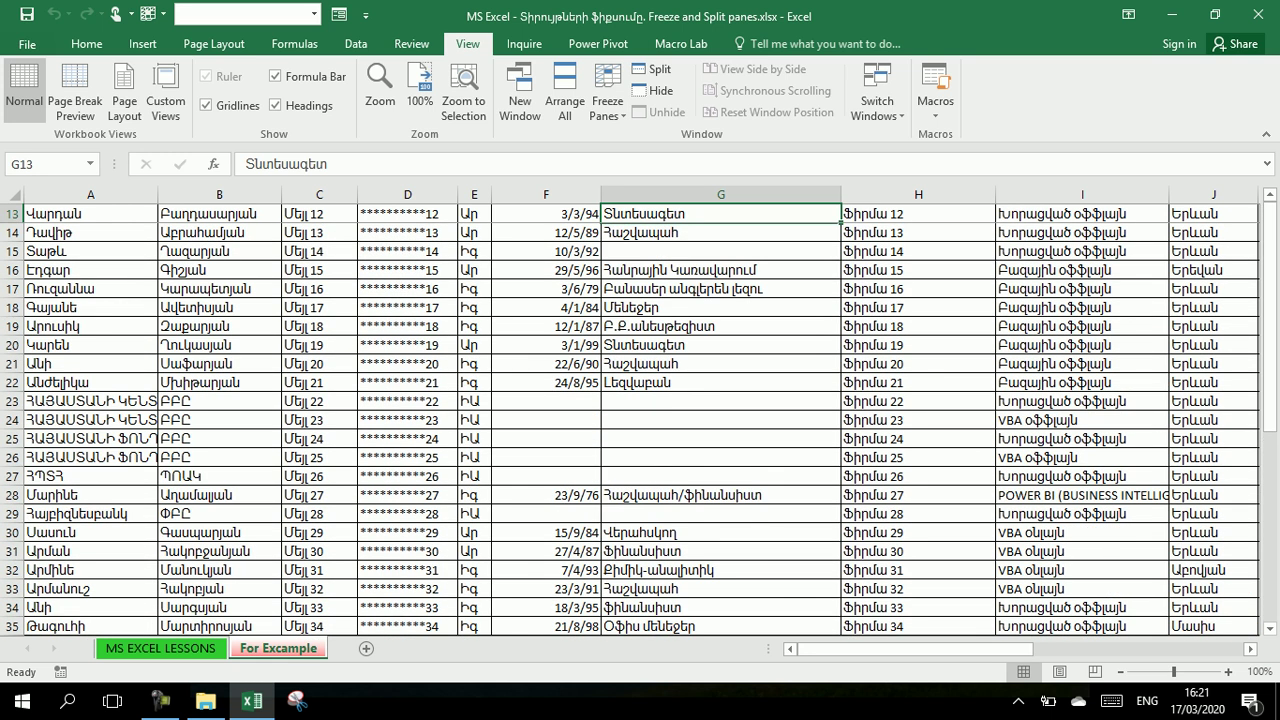
- Unfreeze row 13, scroll back to the top and select cell F10
left_click(607, 108)
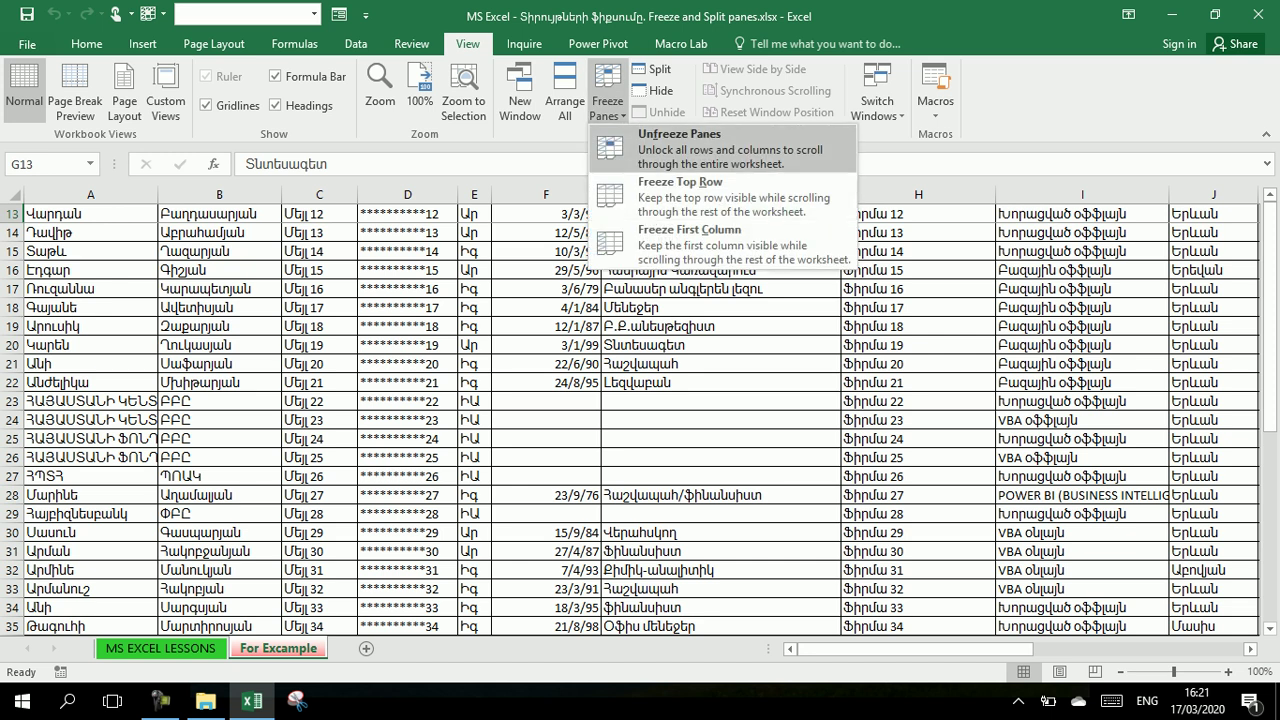
left_click(660, 132)
scroll(640, 420, "up", 2)
scroll(640, 420, "up", 1)
scroll(640, 420, "up", 1)
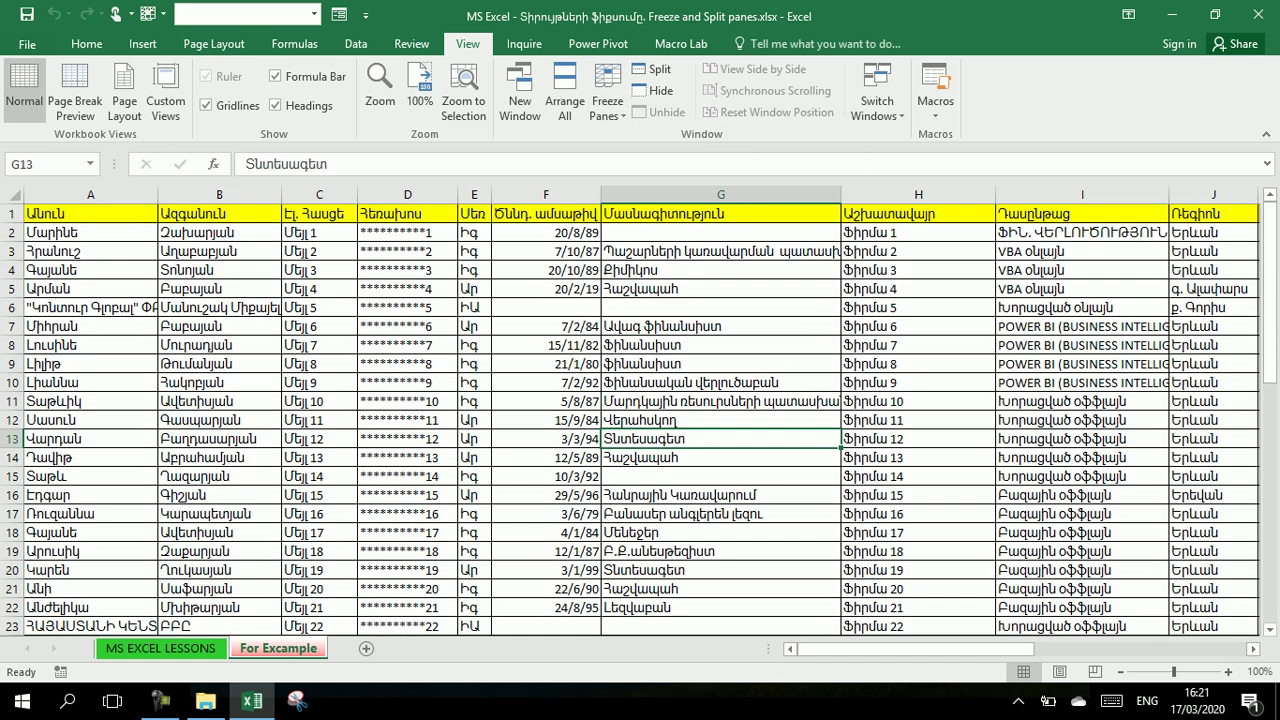
left_click(545, 382)
- Freeze first column A, scroll sideways to test, then unfreeze it
left_click(607, 100)
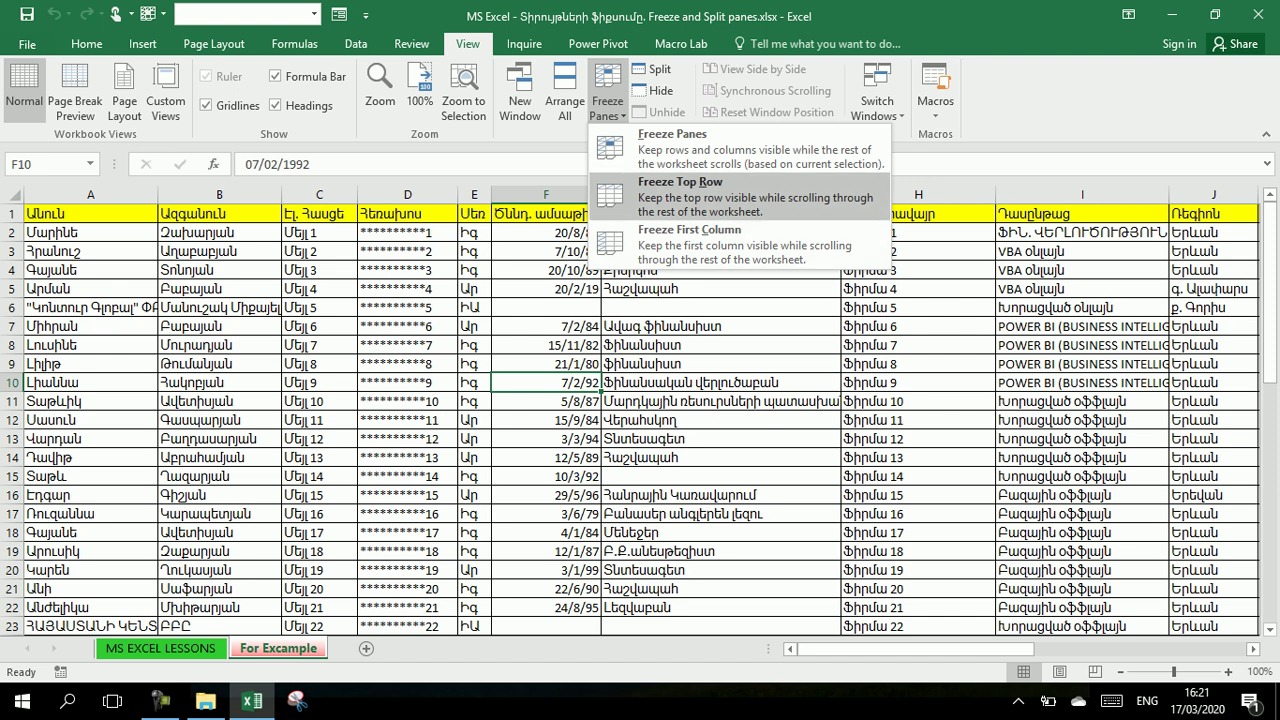
left_click(690, 240)
left_click_drag(1040, 649, 1044, 649)
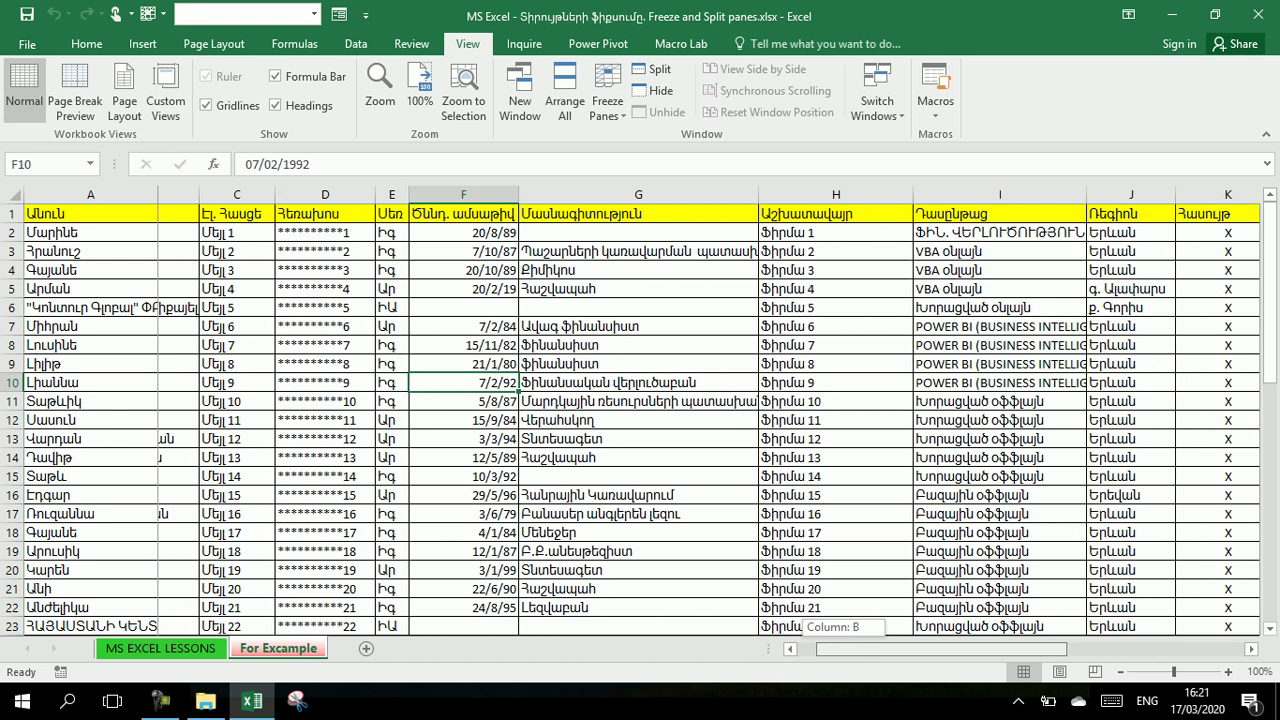
left_click_drag(1044, 649, 1044, 649)
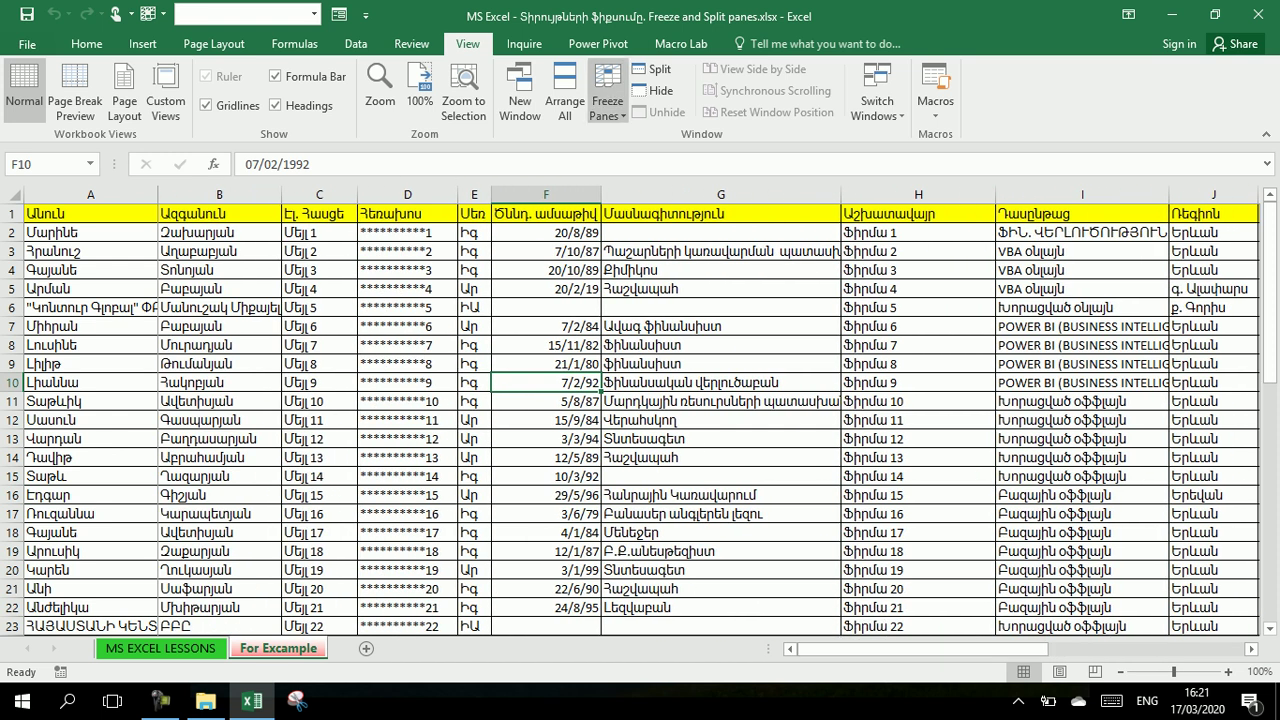
left_click(607, 95)
left_click(680, 145)
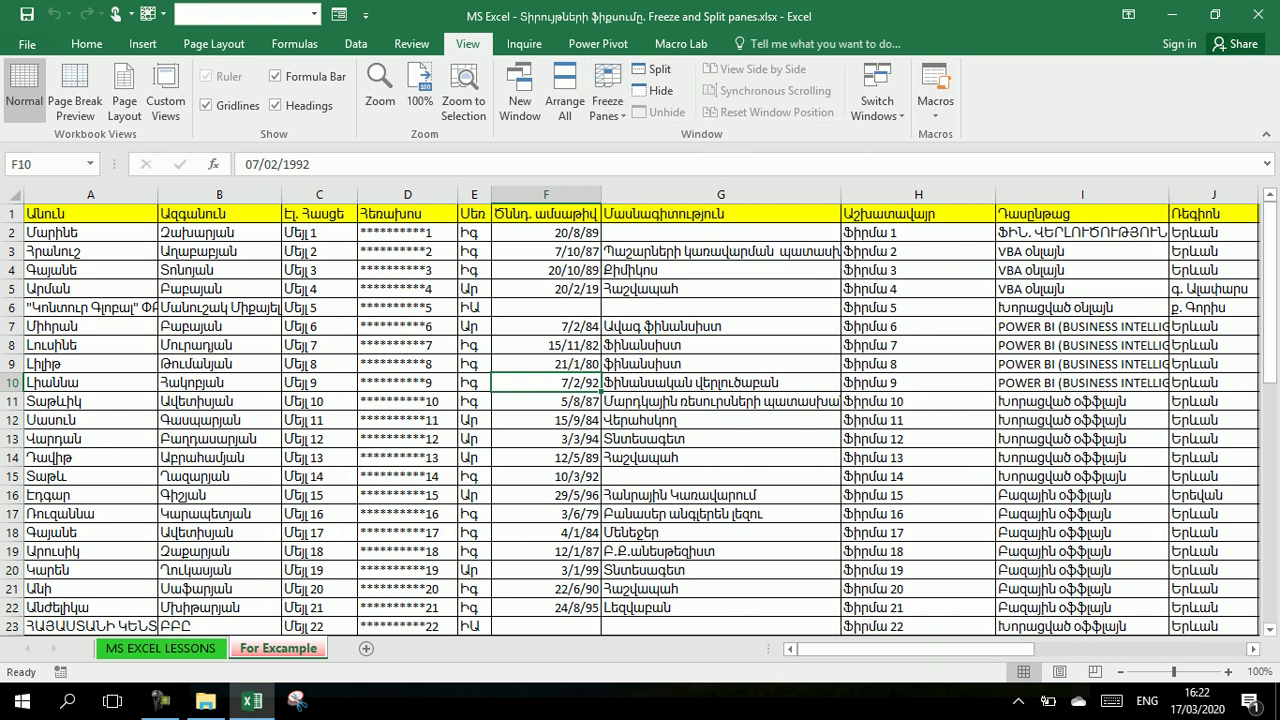
- Dismiss the freeze options without changes and select C2 as the freeze point
left_click(607, 95)
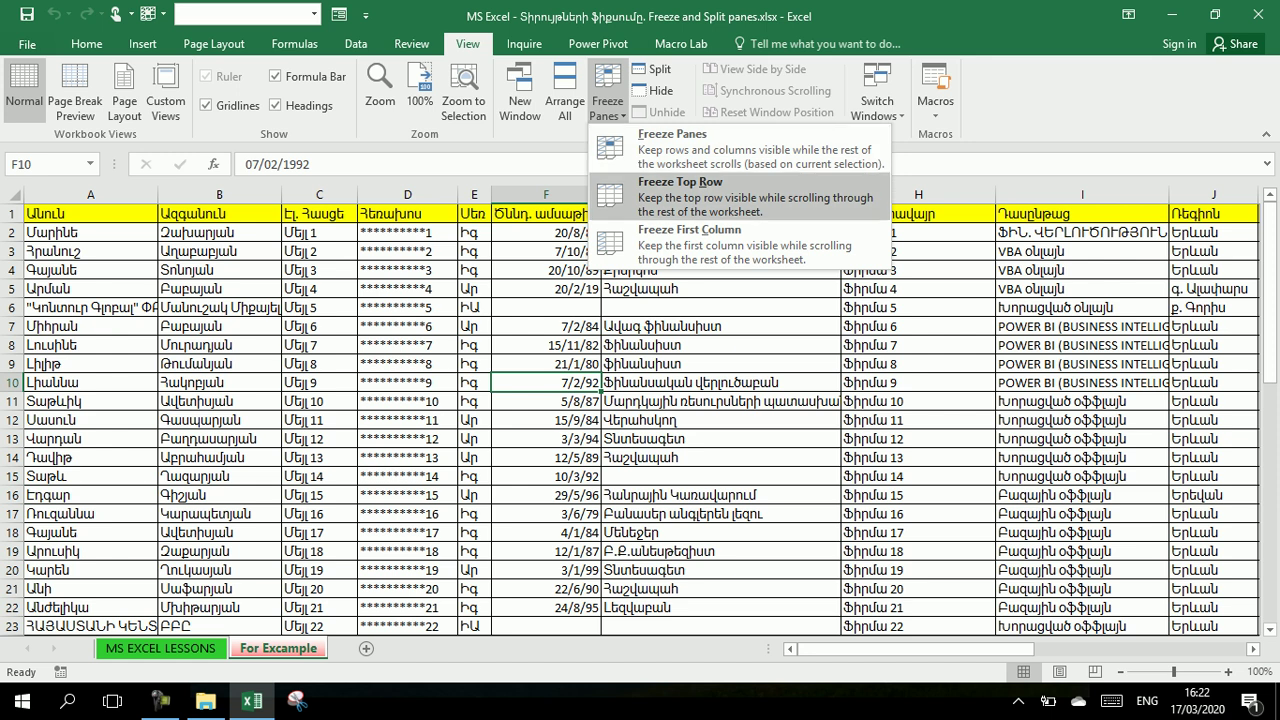
key("Escape")
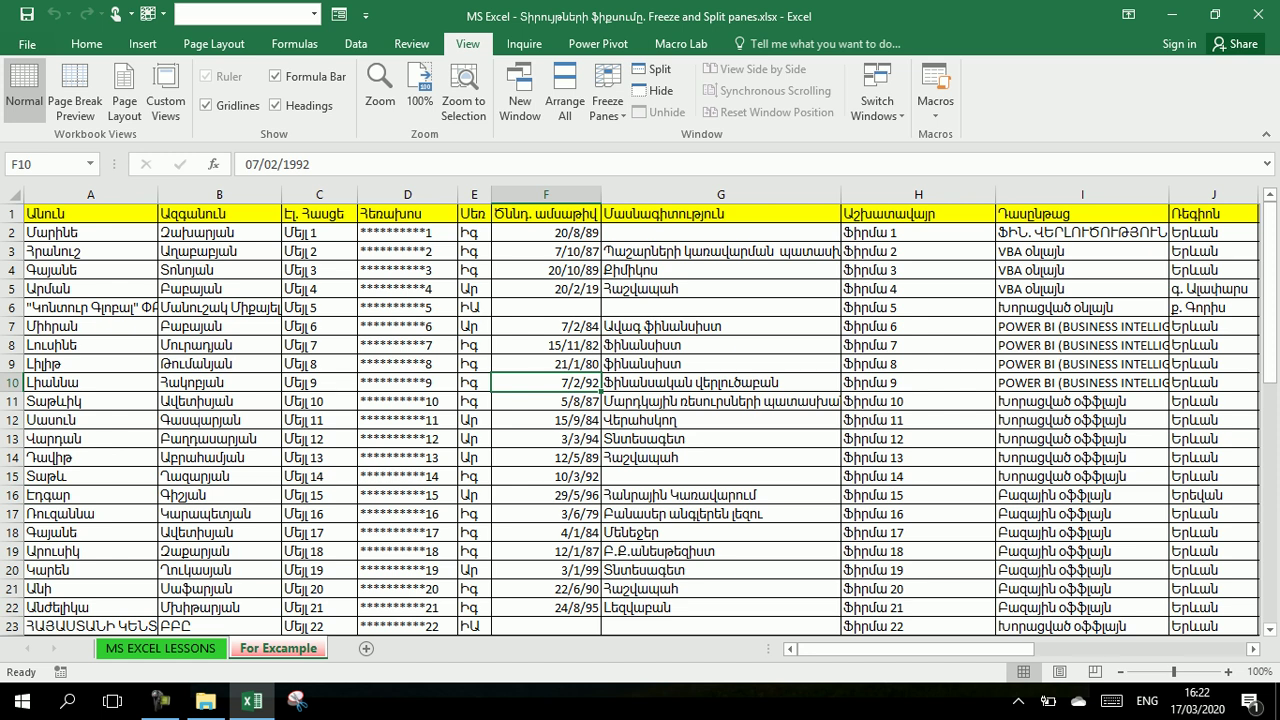
left_click(720, 382)
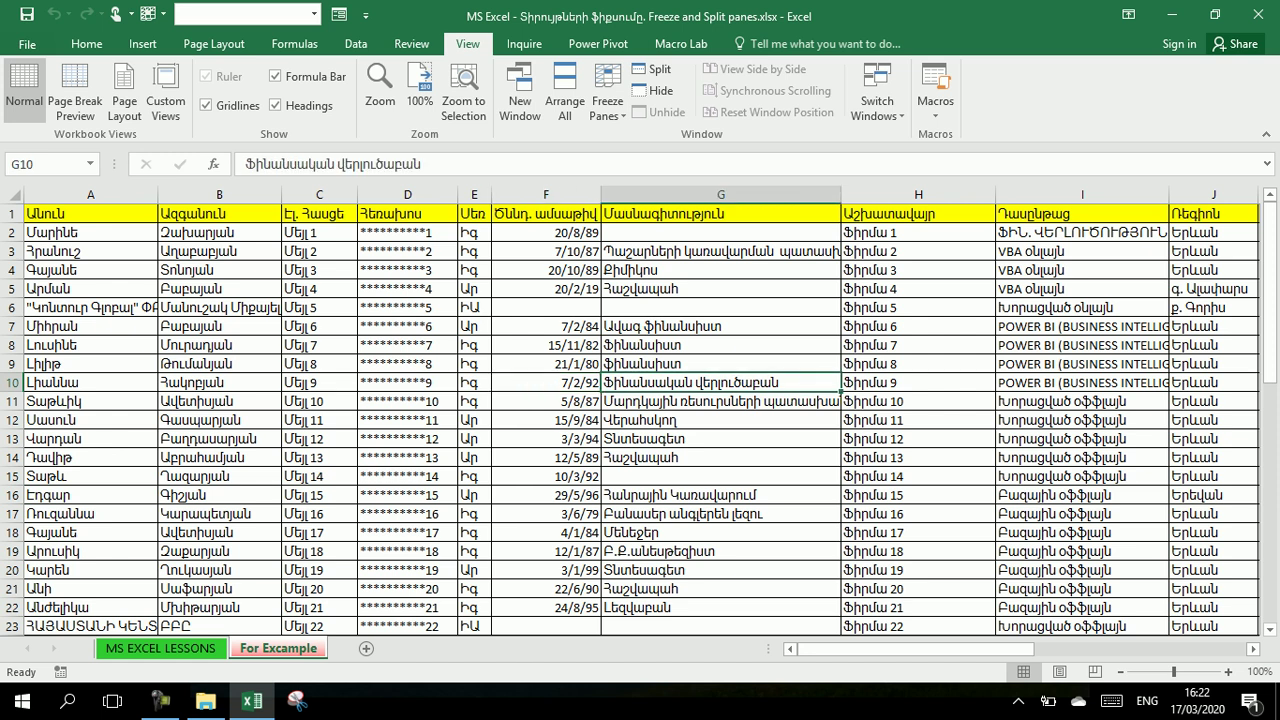
left_click(319, 232)
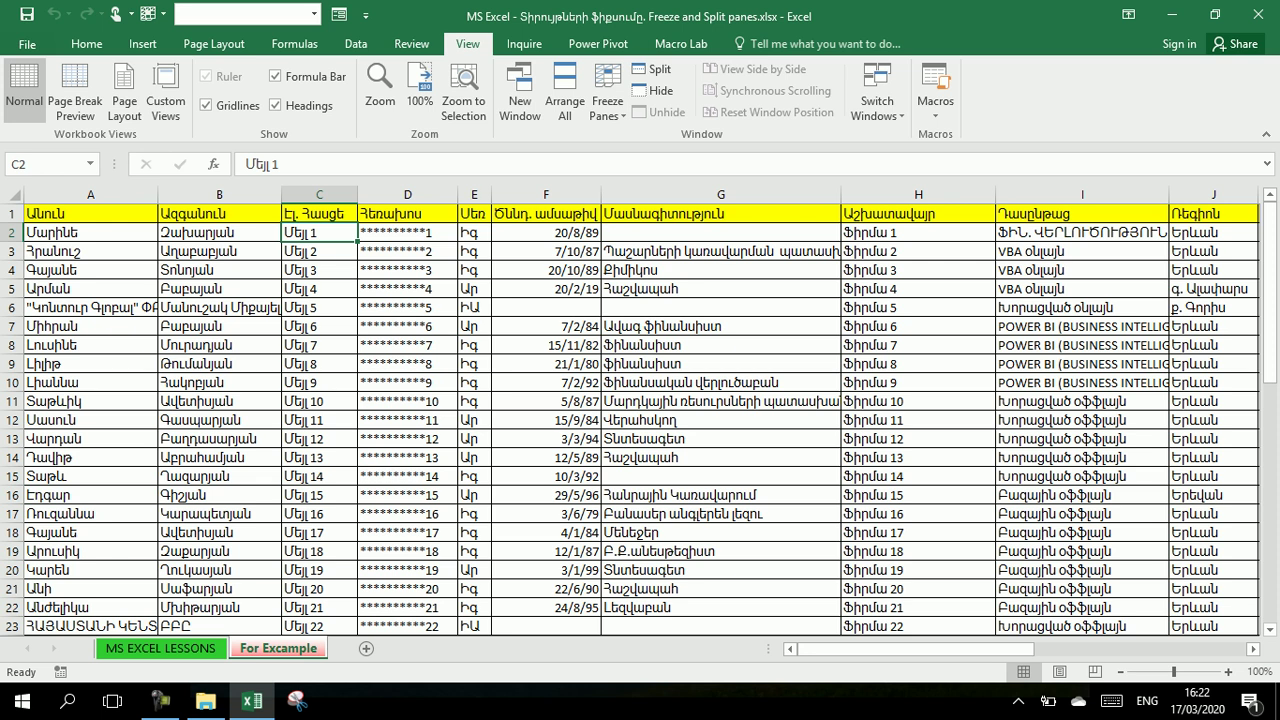
- Freeze panes at C2 to fix row 1 and columns A–B, scrolling to test
left_click(607, 100)
left_click(672, 140)
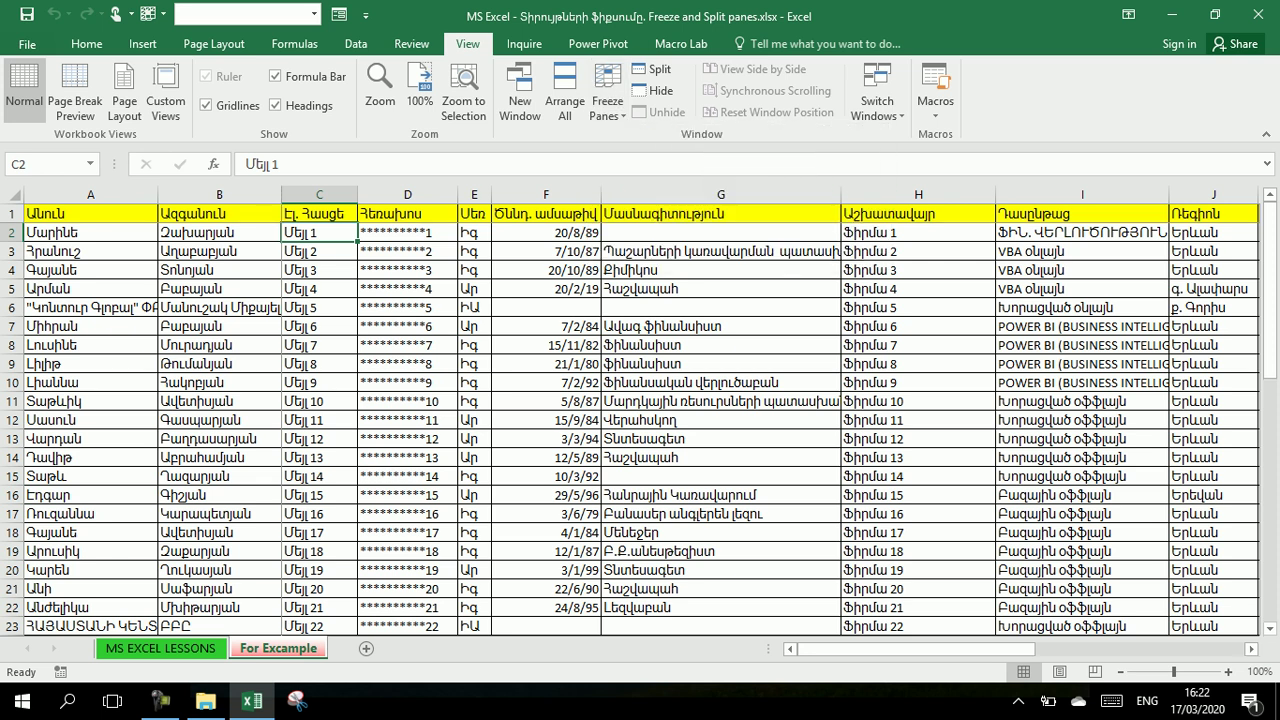
scroll(640, 430, "down", 3)
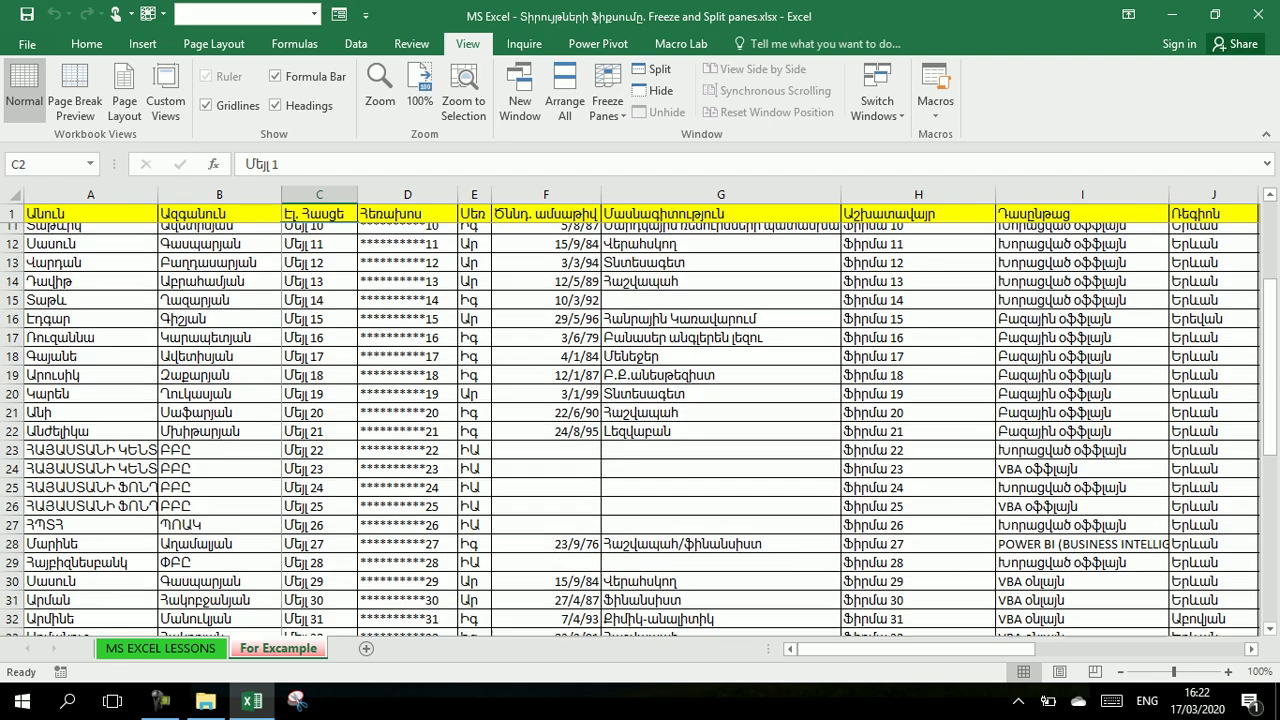
mouse_move(830, 648)
left_mouse_down()
mouse_move(962, 648)
mouse_move(832, 648)
left_mouse_up()
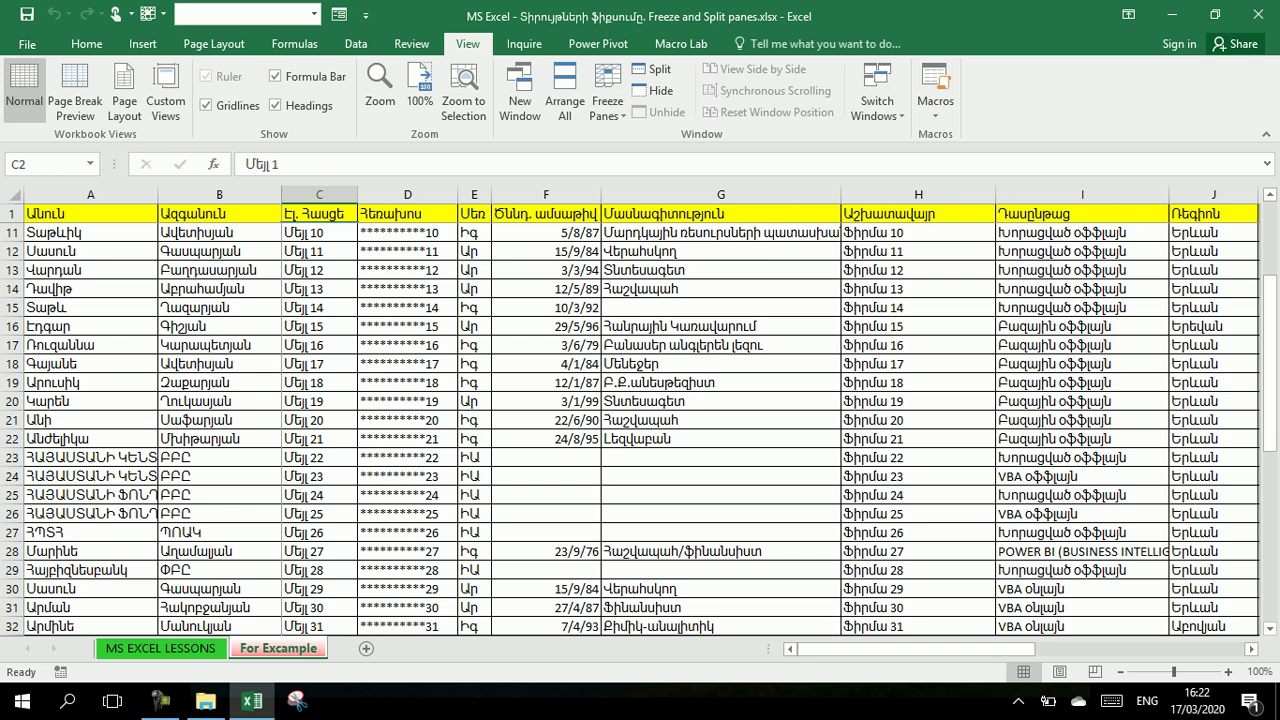
left_click(319, 232)
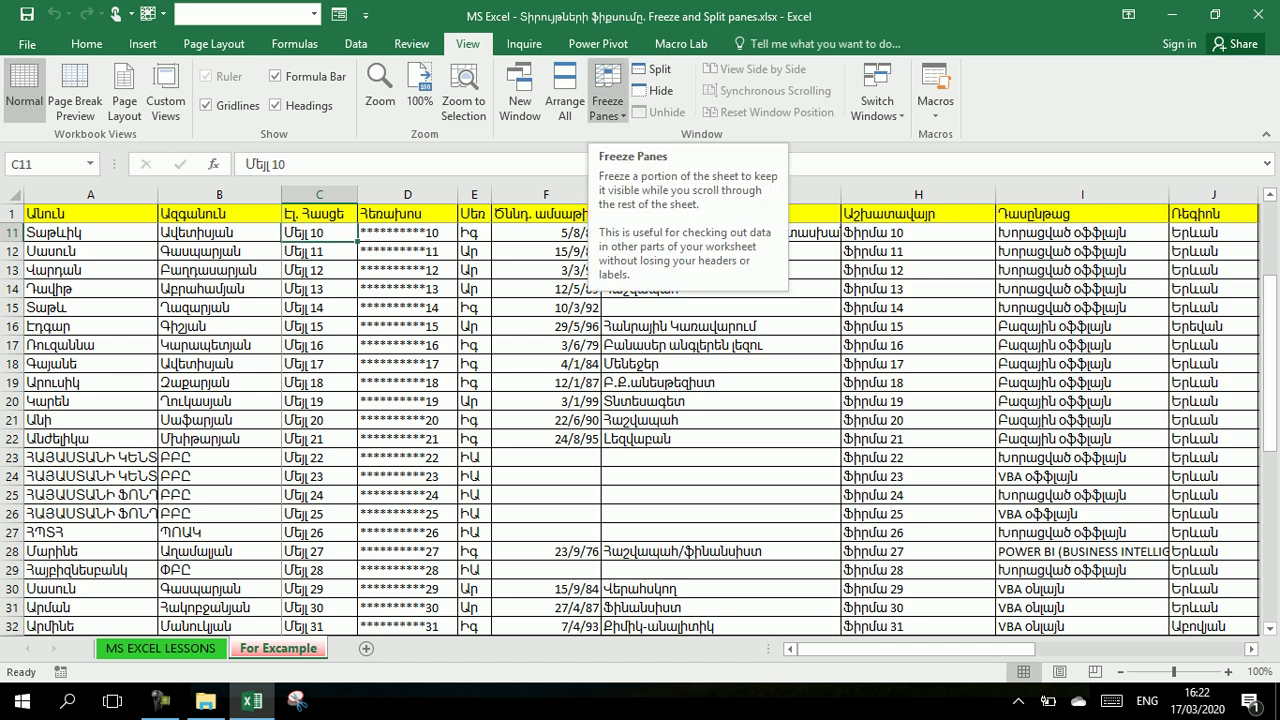
left_click(607, 105)
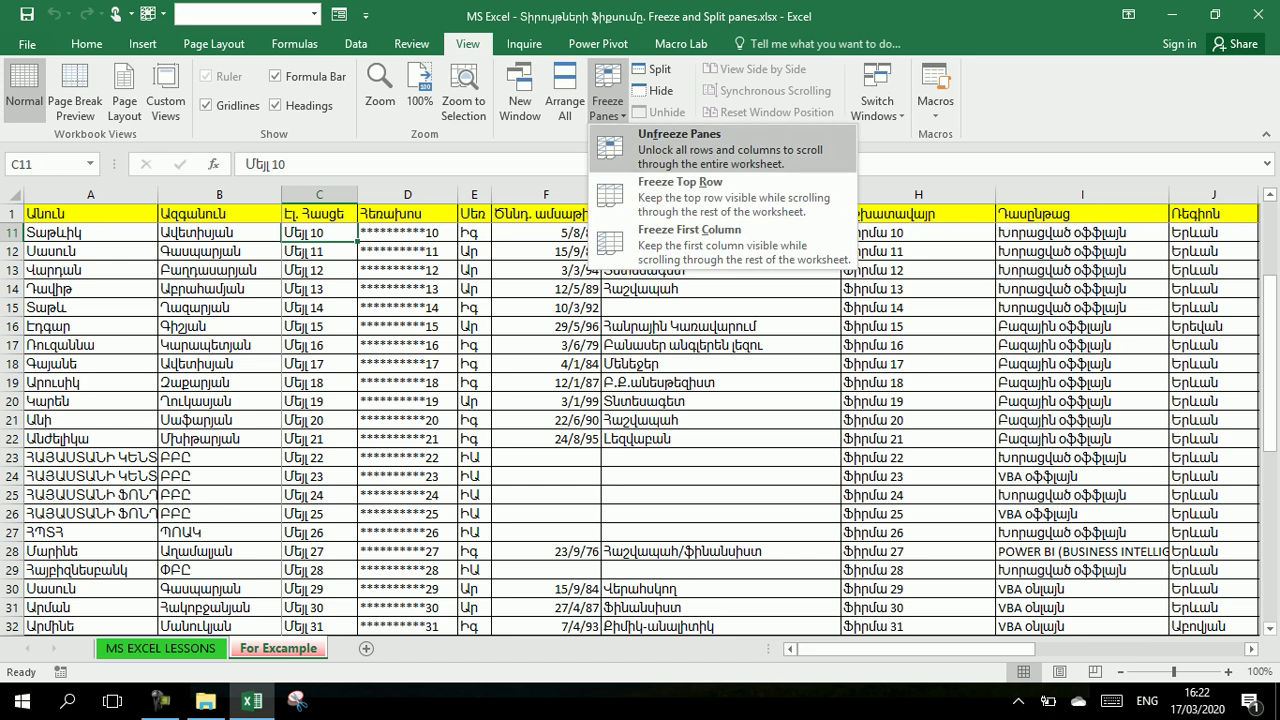
- Unfreeze the C2 panes, then move the active cell from E11 to F8
left_click(679, 140)
left_click(474, 401)
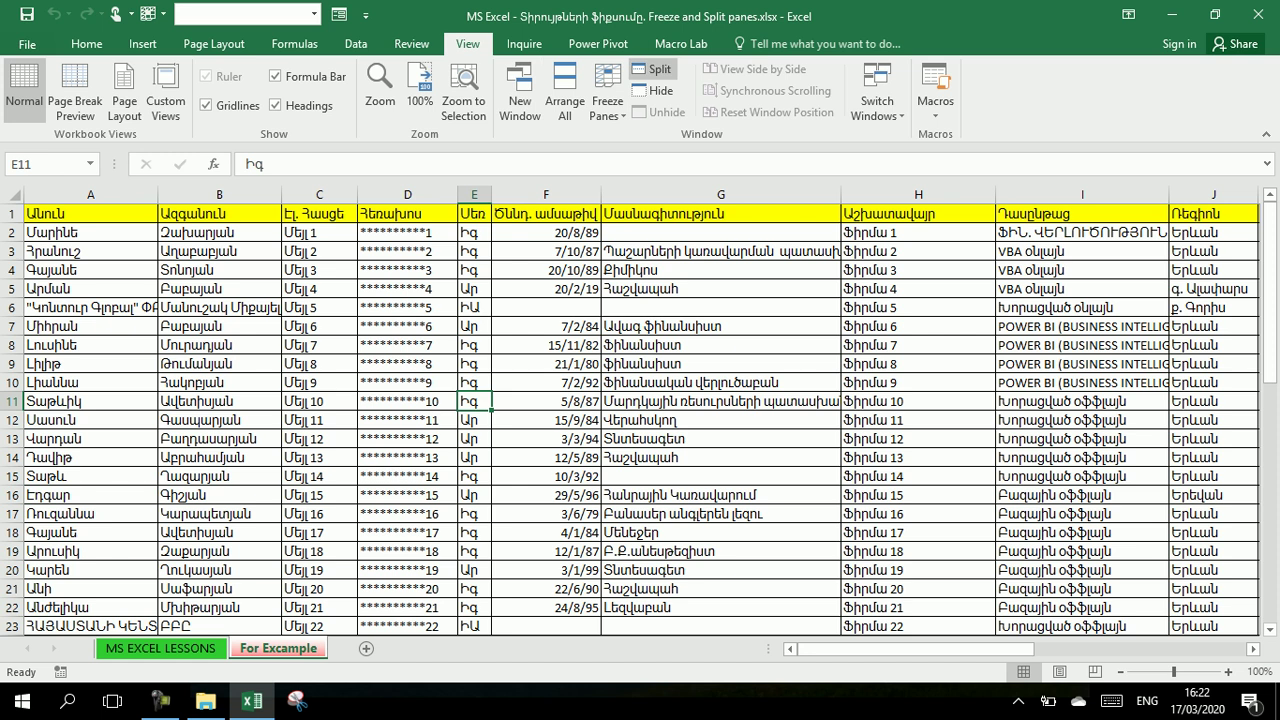
key("Right")
key("Up")
key("Up")
key("Up")
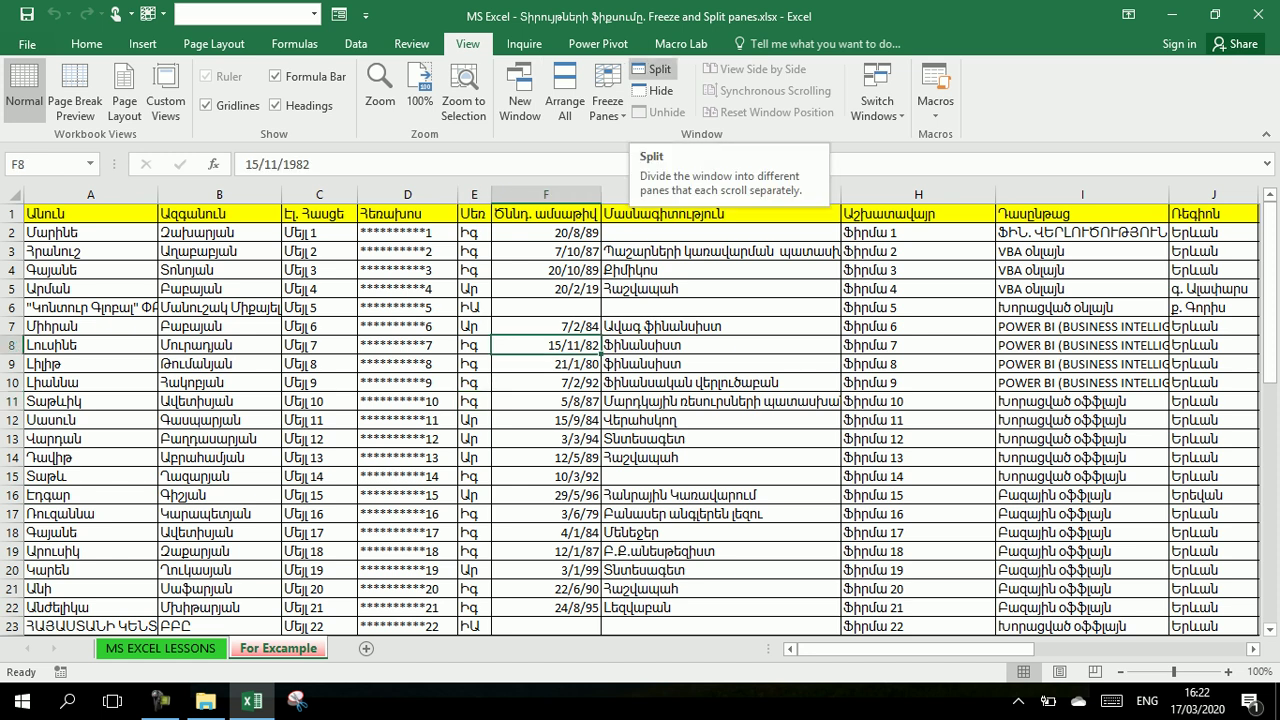
- Split the sheet at F8, then select G6 and scroll the panes vertically and sideways
left_click(655, 69)
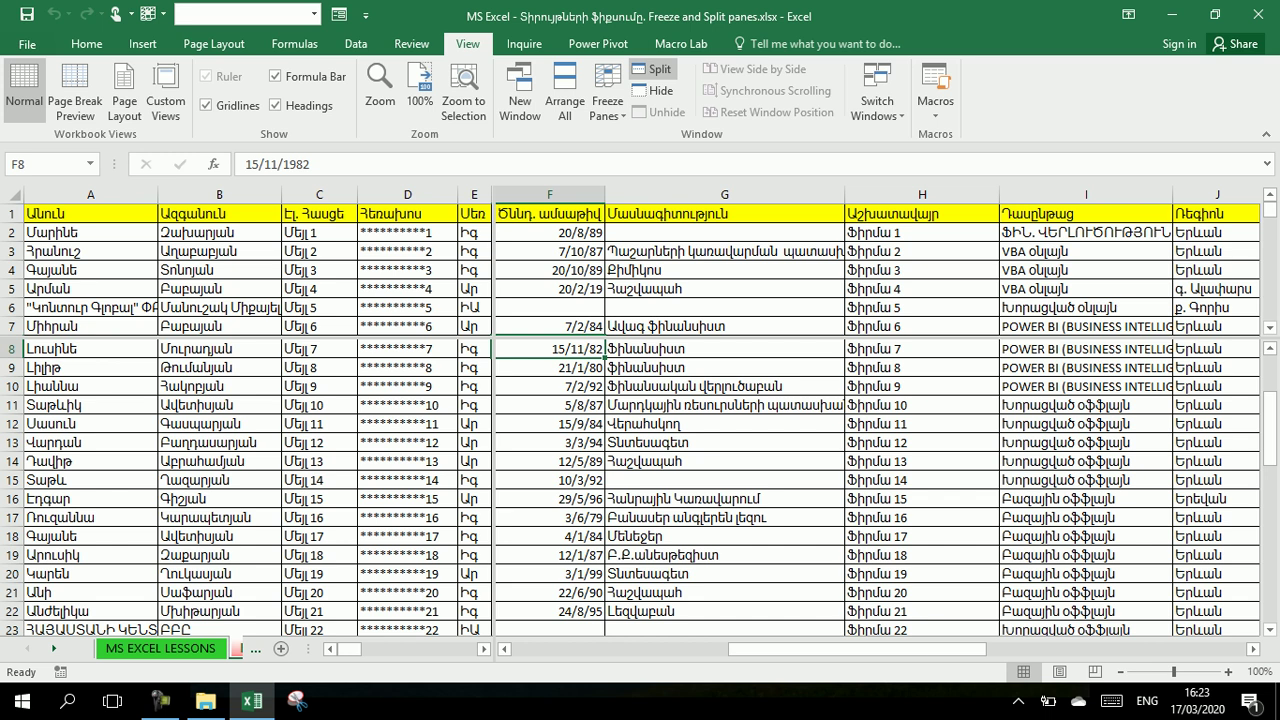
left_click(724, 307)
key("Down")
key("Down")
key("Down")
scroll(640, 270, "up", 3)
scroll(640, 490, "down", 3)
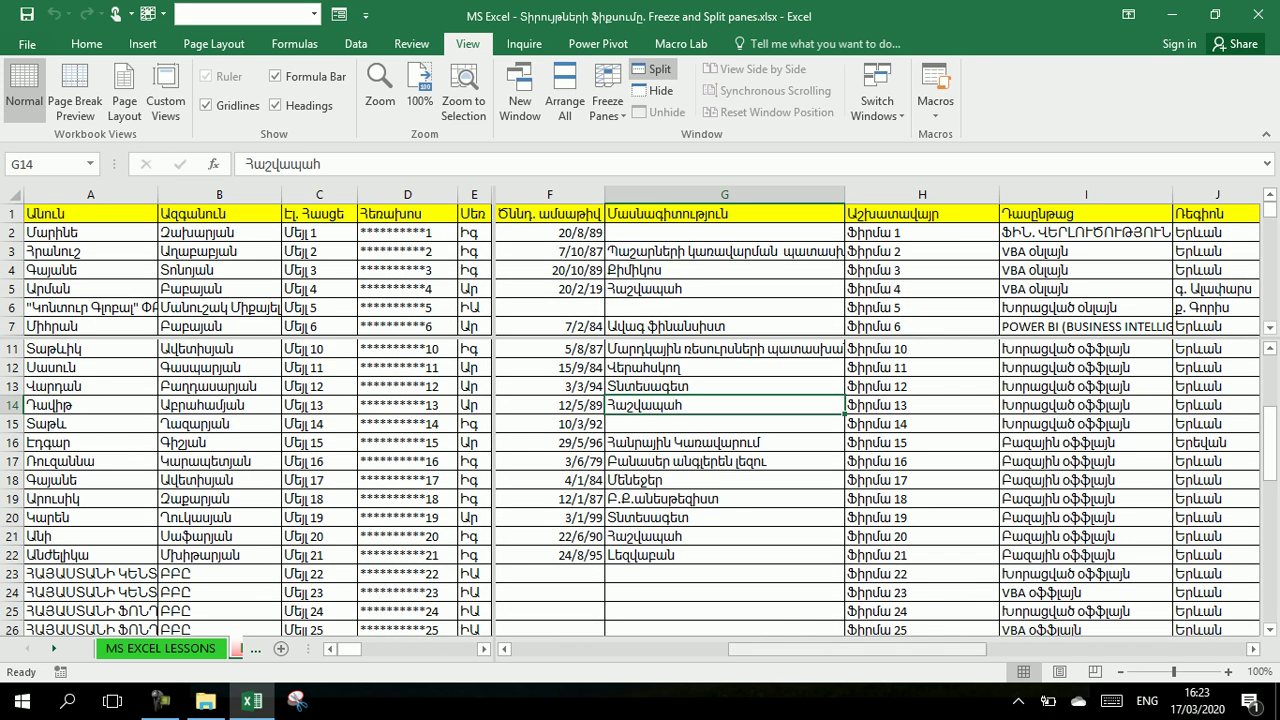
scroll(877, 420, "right", 2)
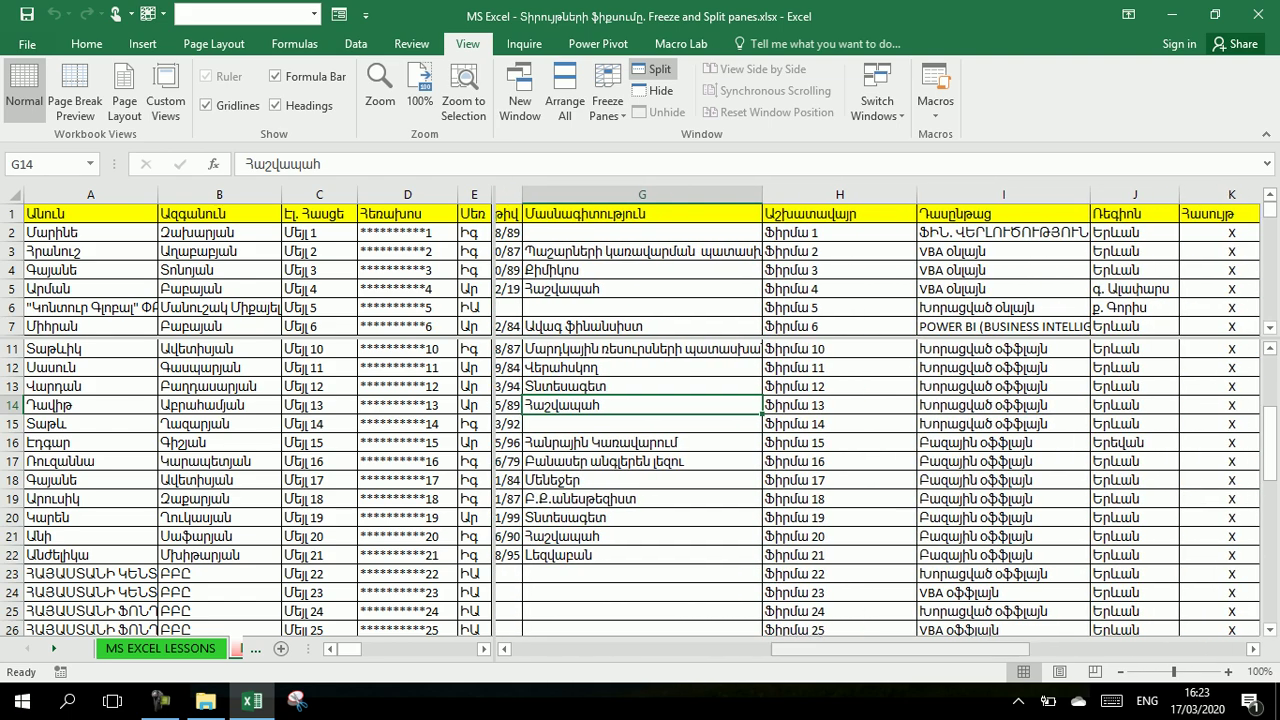
scroll(877, 420, "left", 1)
- Select C18 and C4 in the left panes, scrolling each to compare rows
left_click(319, 480)
scroll(640, 490, "down", 3)
scroll(640, 488, "up", 5)
left_click(319, 270)
scroll(640, 270, "down", 2)
scroll(640, 270, "up", 2)
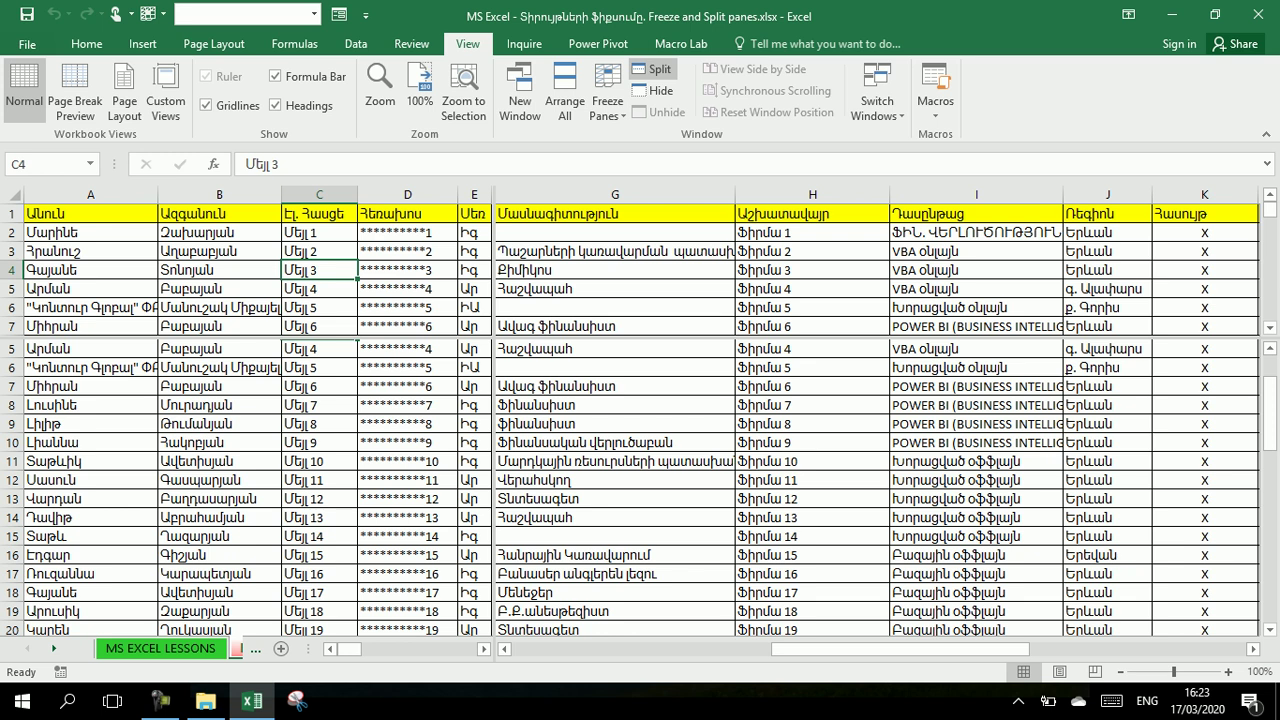
- Move the horizontal split to just below row 1, then select cells G8 and G1
left_click_drag(640, 337, 640, 227)
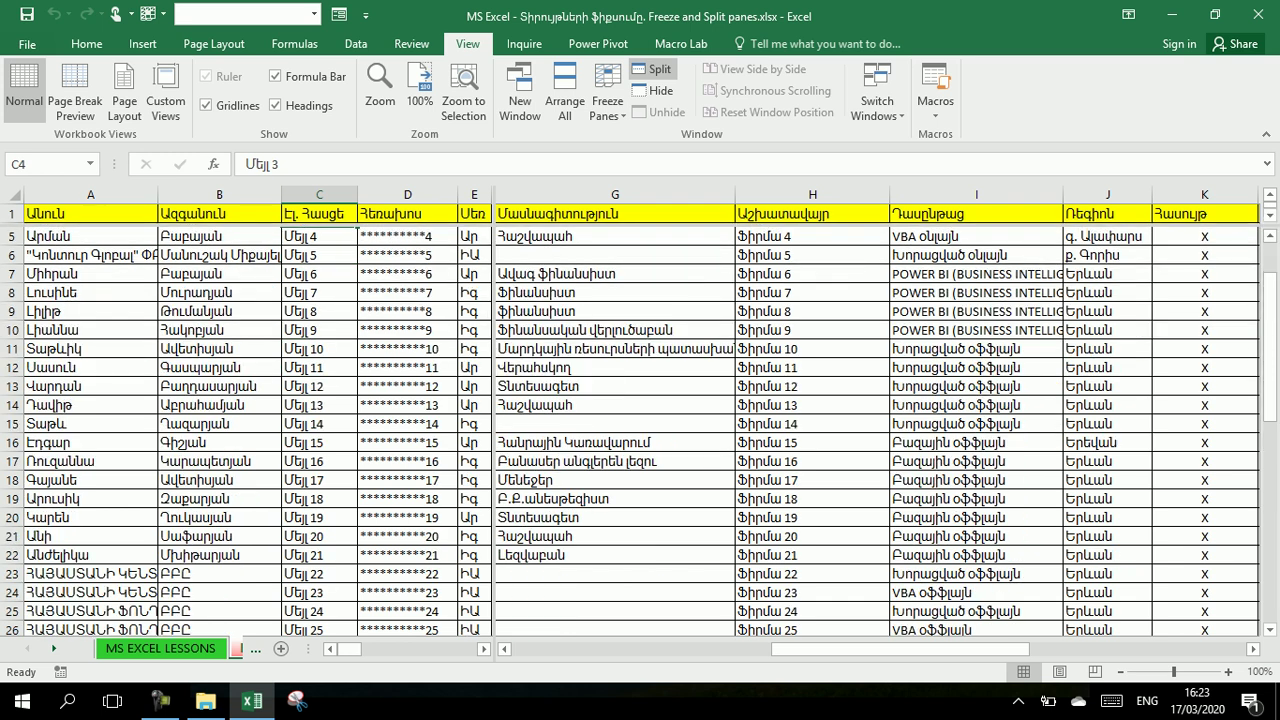
left_click(615, 292)
scroll(615, 292, "down", 3)
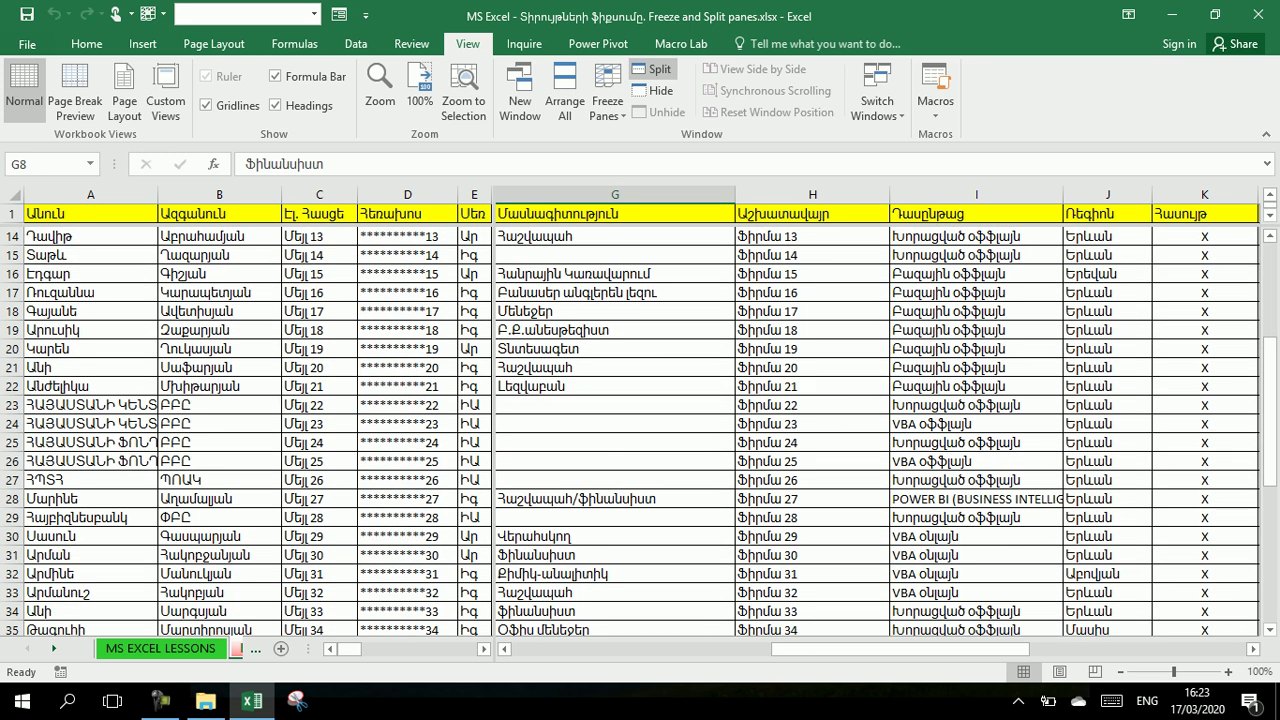
scroll(615, 292, "up", 2)
scroll(877, 430, "up", 1)
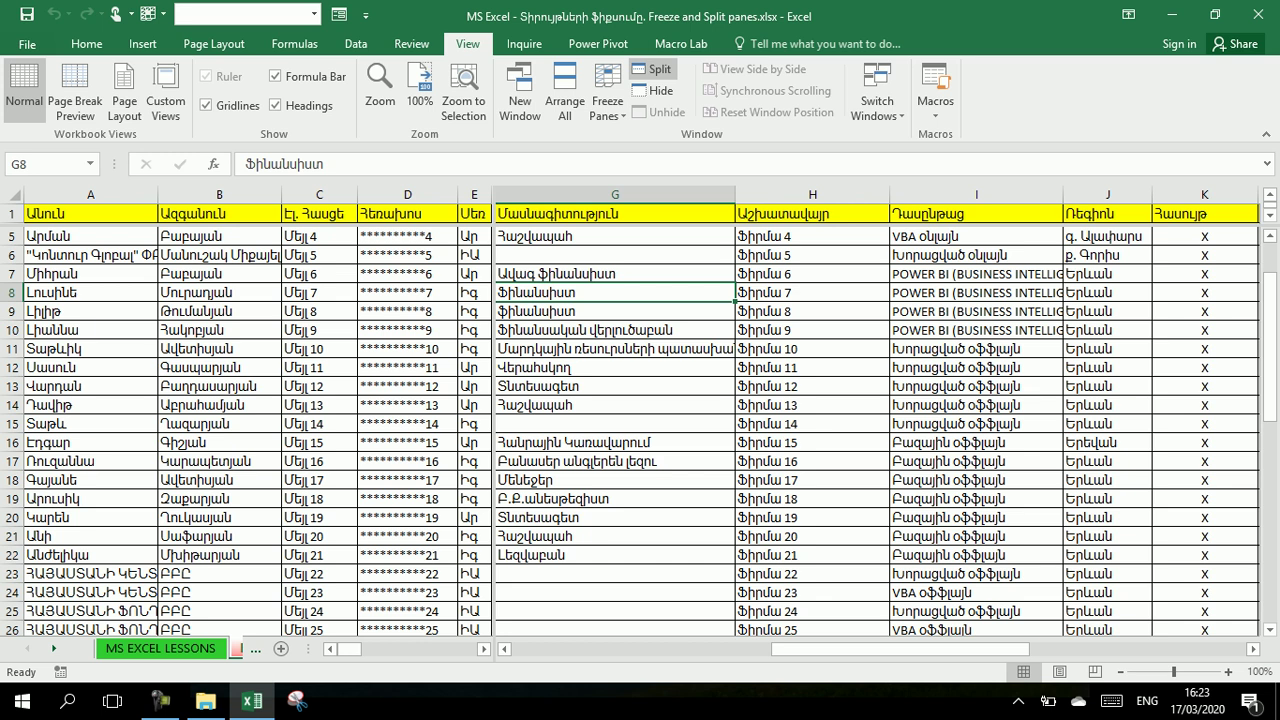
left_click(614, 213)
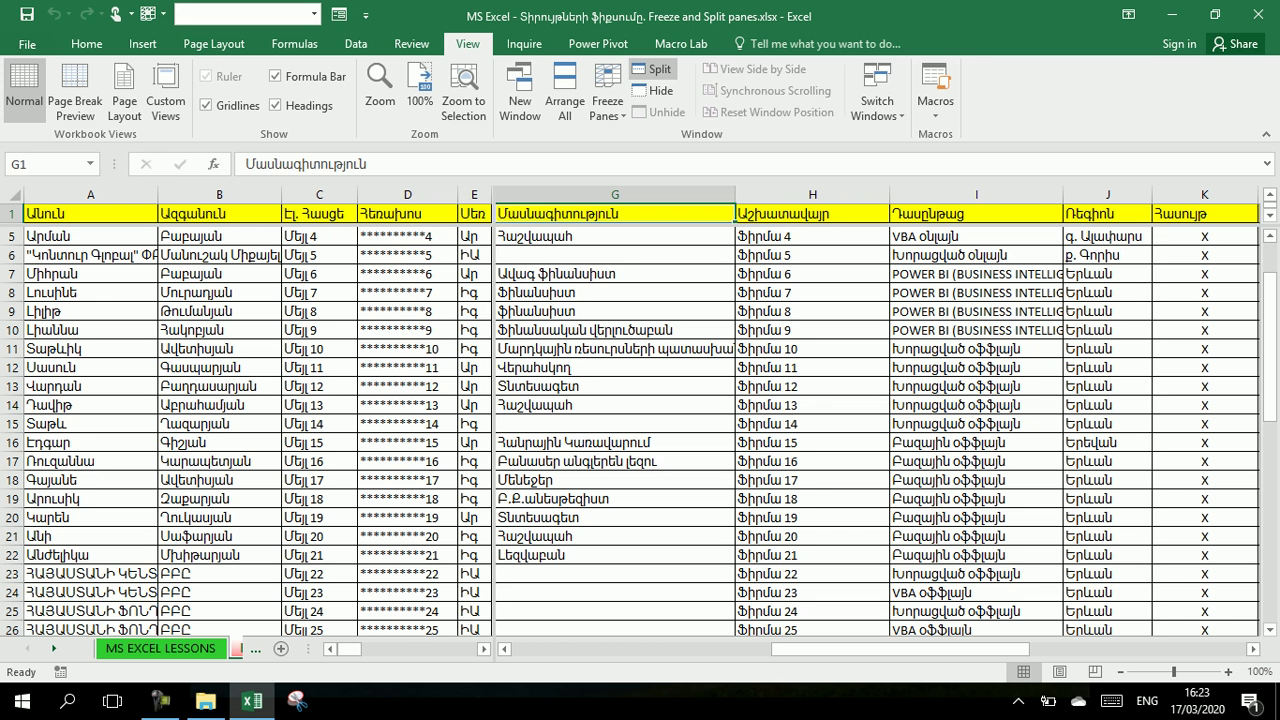
- Place the vertical split after column H, showing D–H left and I–M right, and select M11
left_click_drag(493, 270, 843, 270)
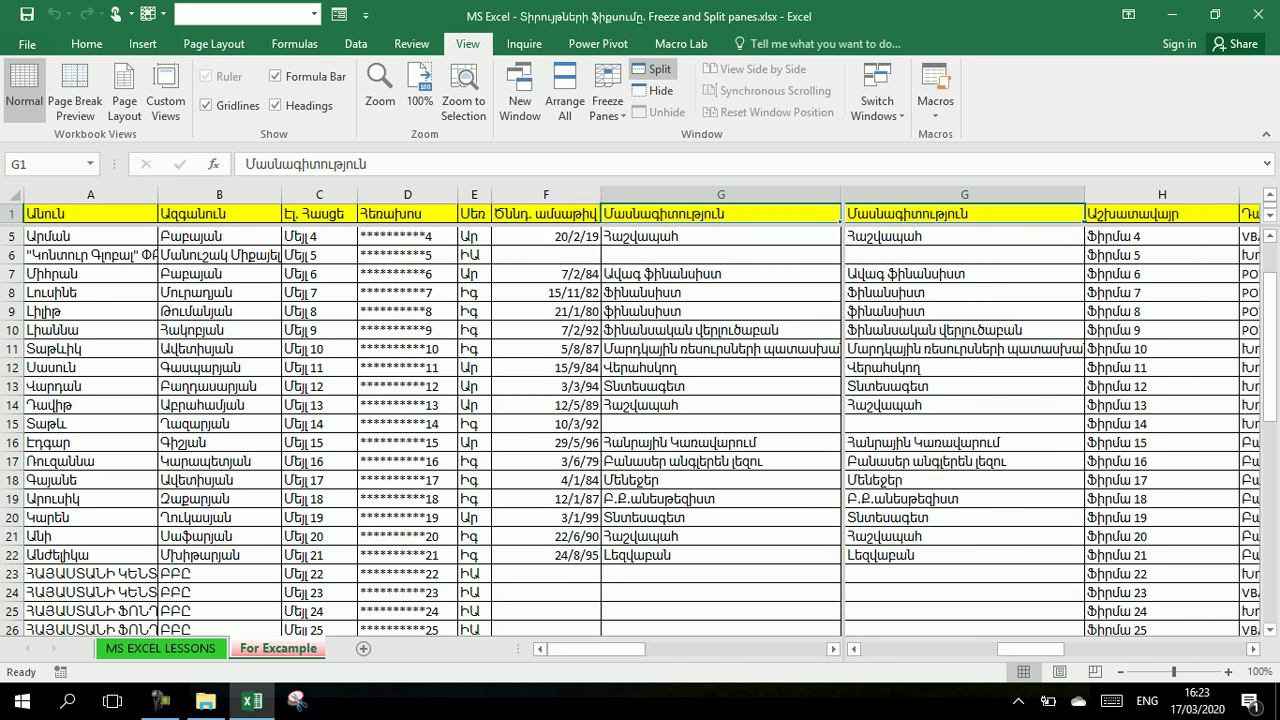
left_click_drag(843, 592, 598, 592)
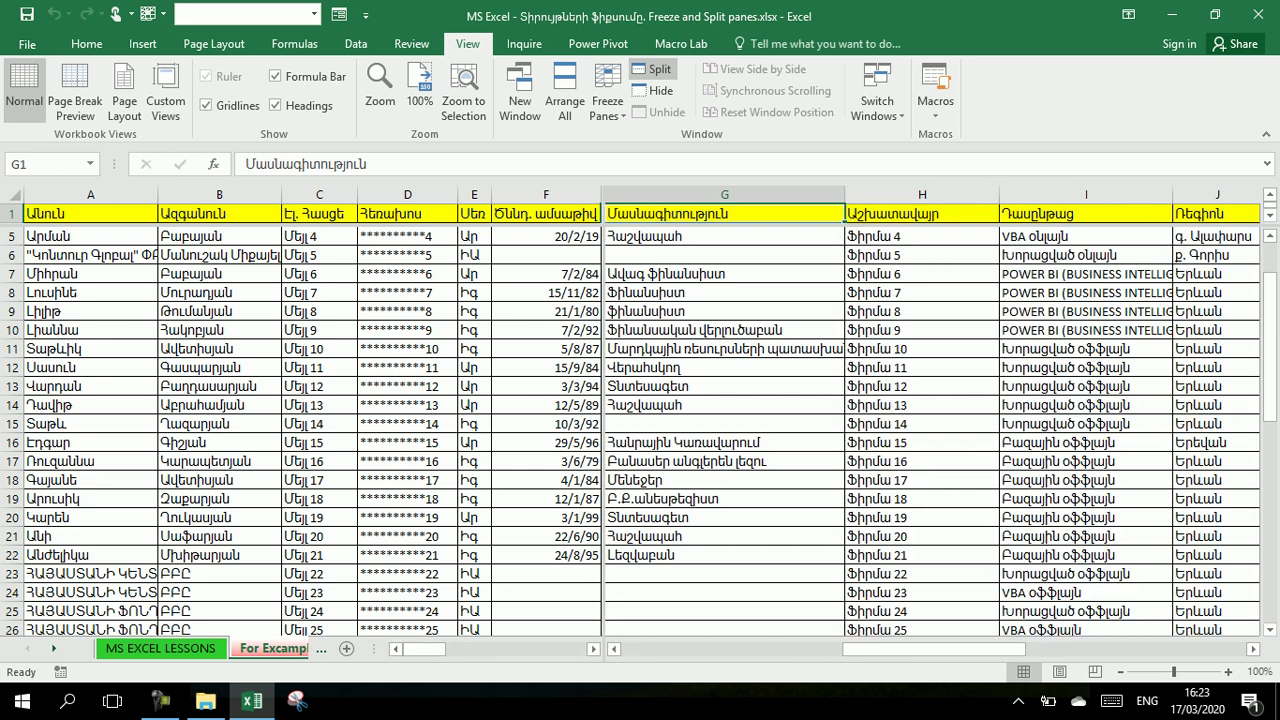
left_click_drag(424, 648, 457, 648)
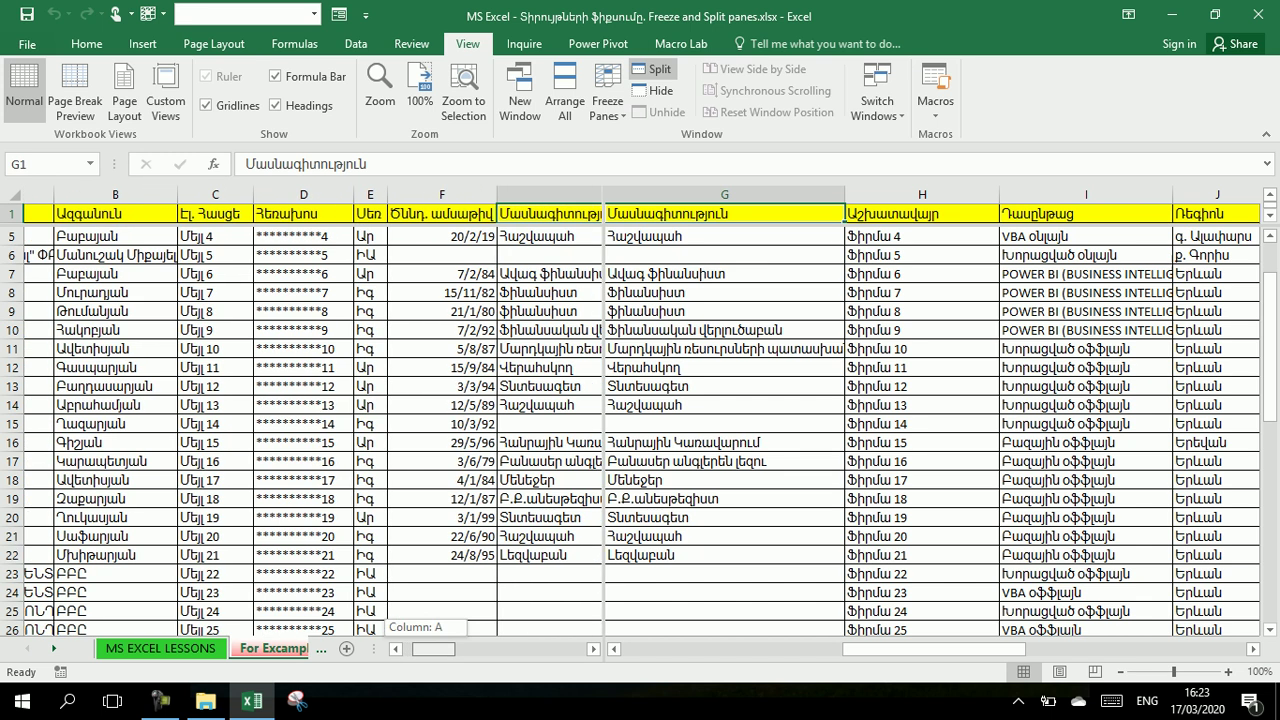
left_click_drag(900, 648, 970, 648)
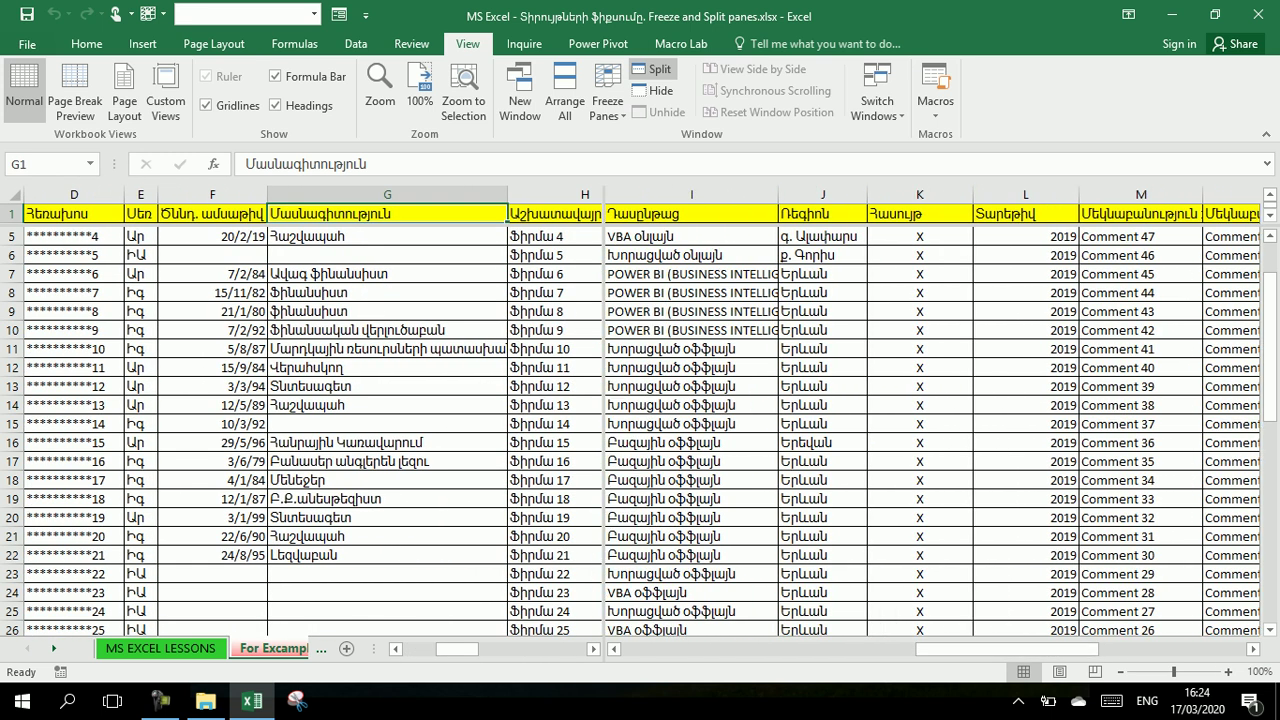
left_click(1141, 349)
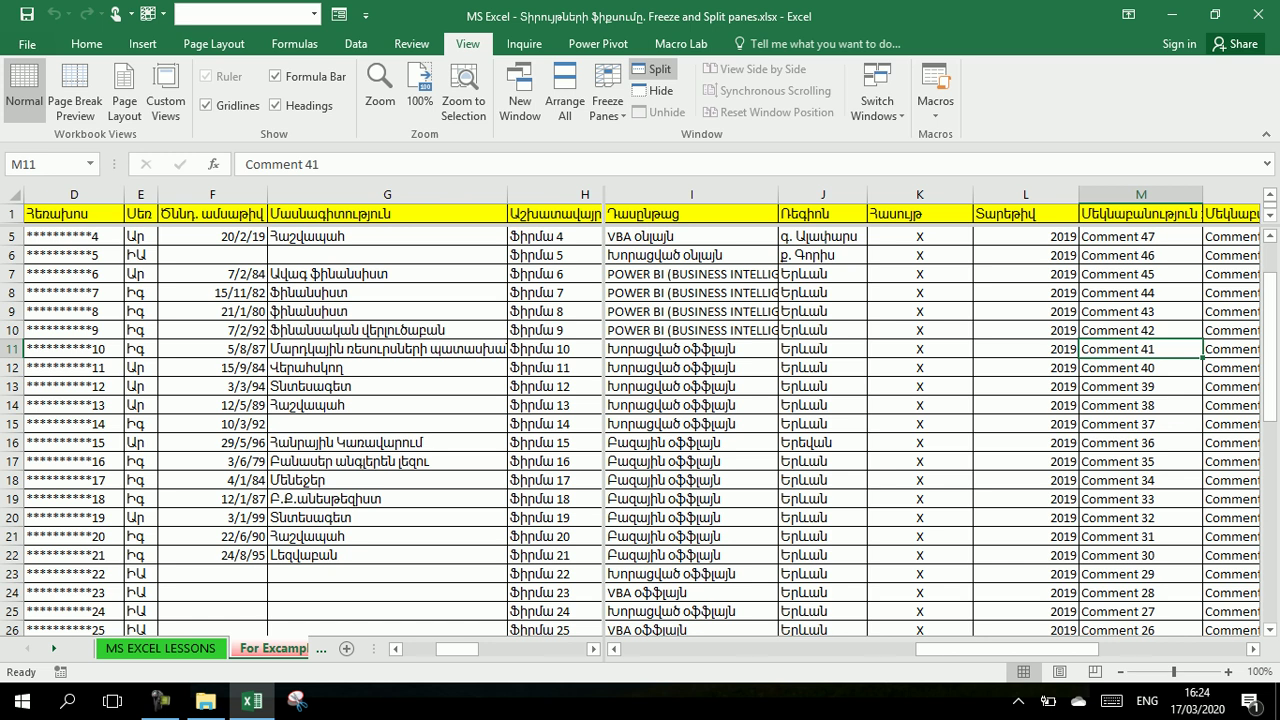
- Fill F11 (5/8/87) and M11 (Comment 41) with light blue
left_click(212, 349)
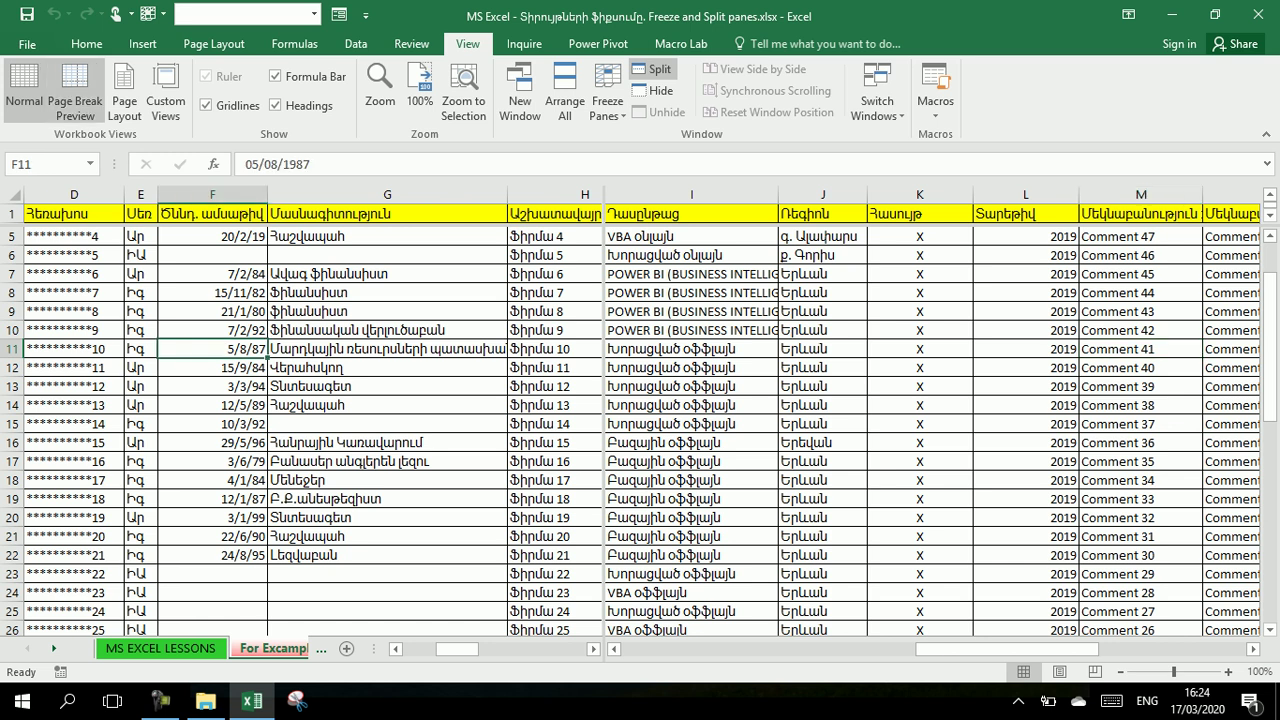
left_click(86, 44)
left_click(298, 105)
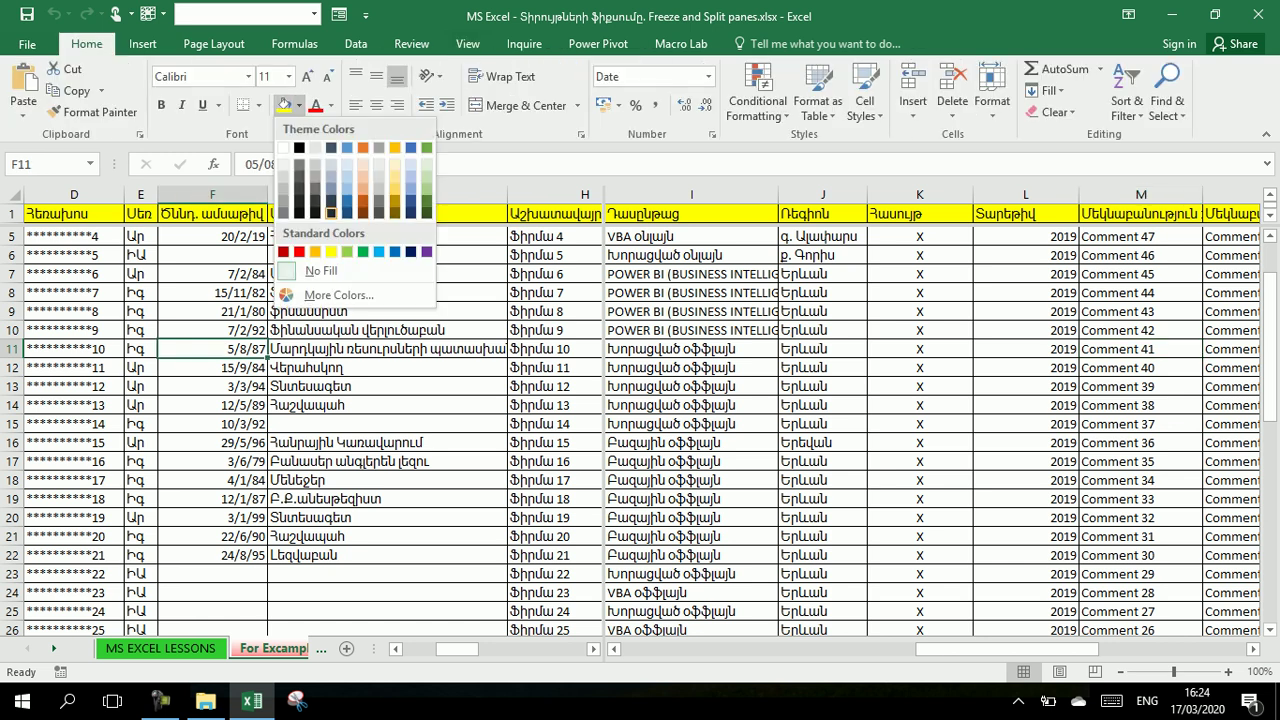
left_click(379, 251)
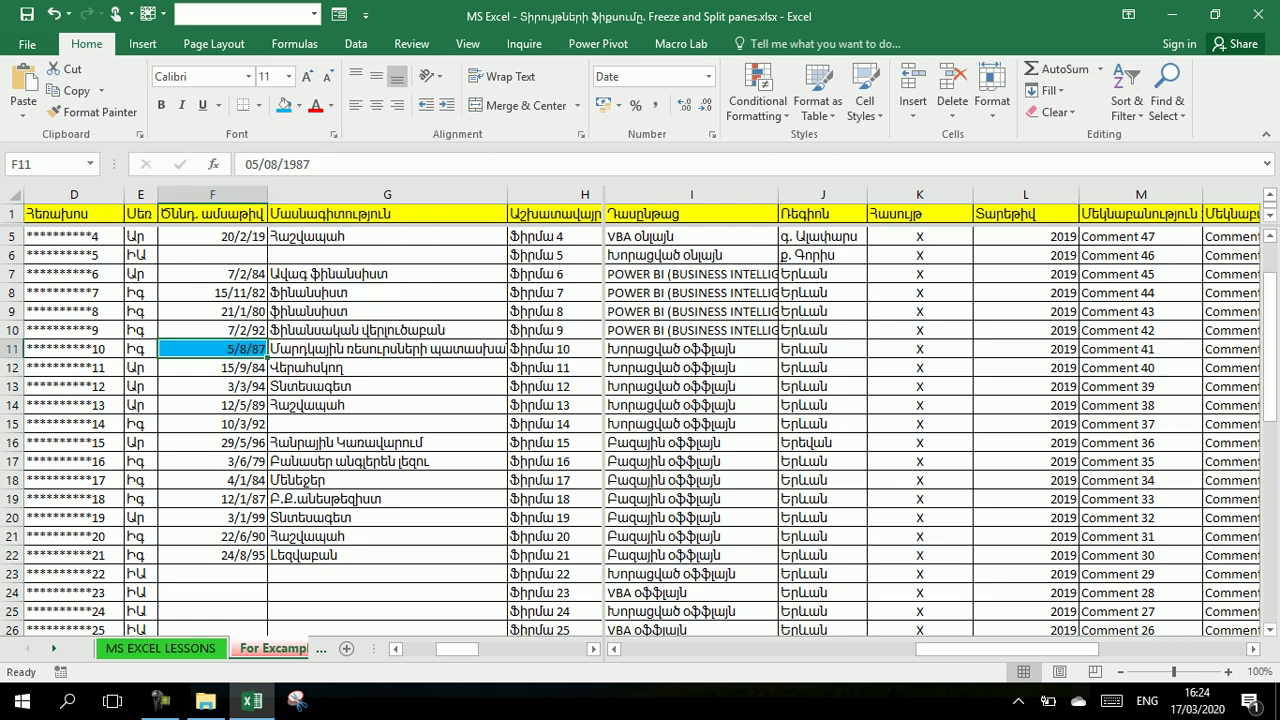
left_click(1140, 349)
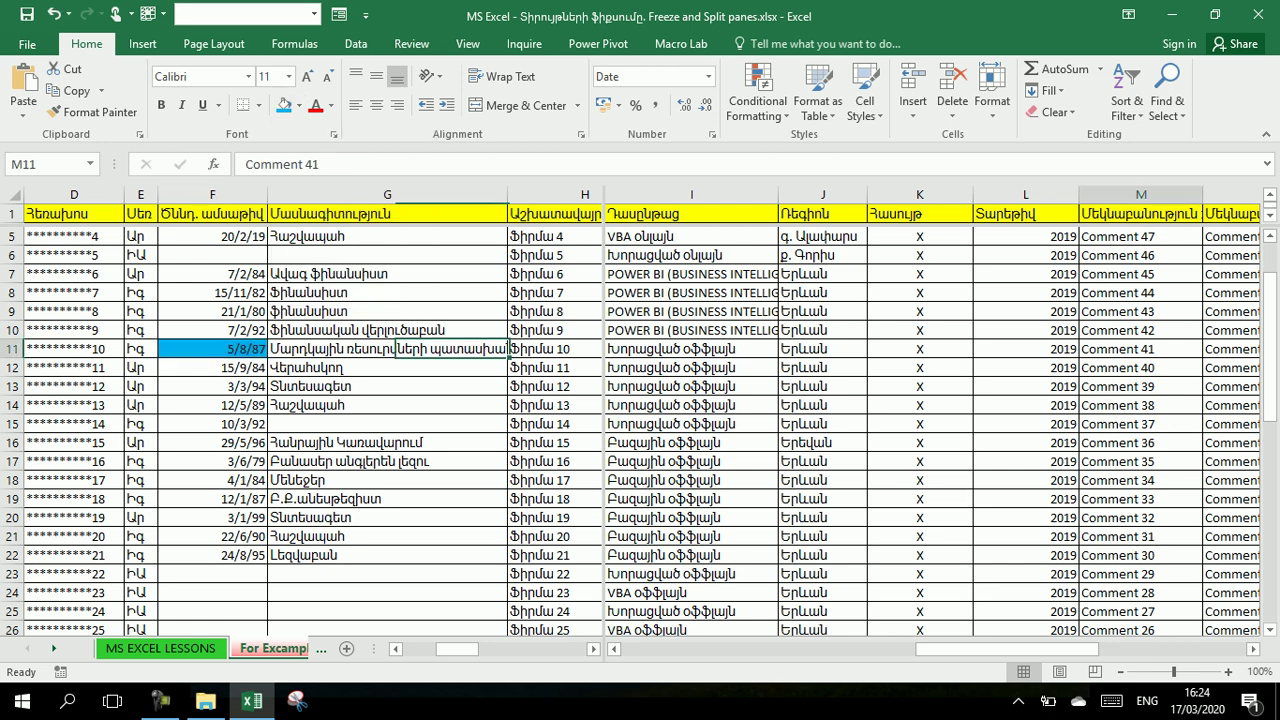
left_click(284, 105)
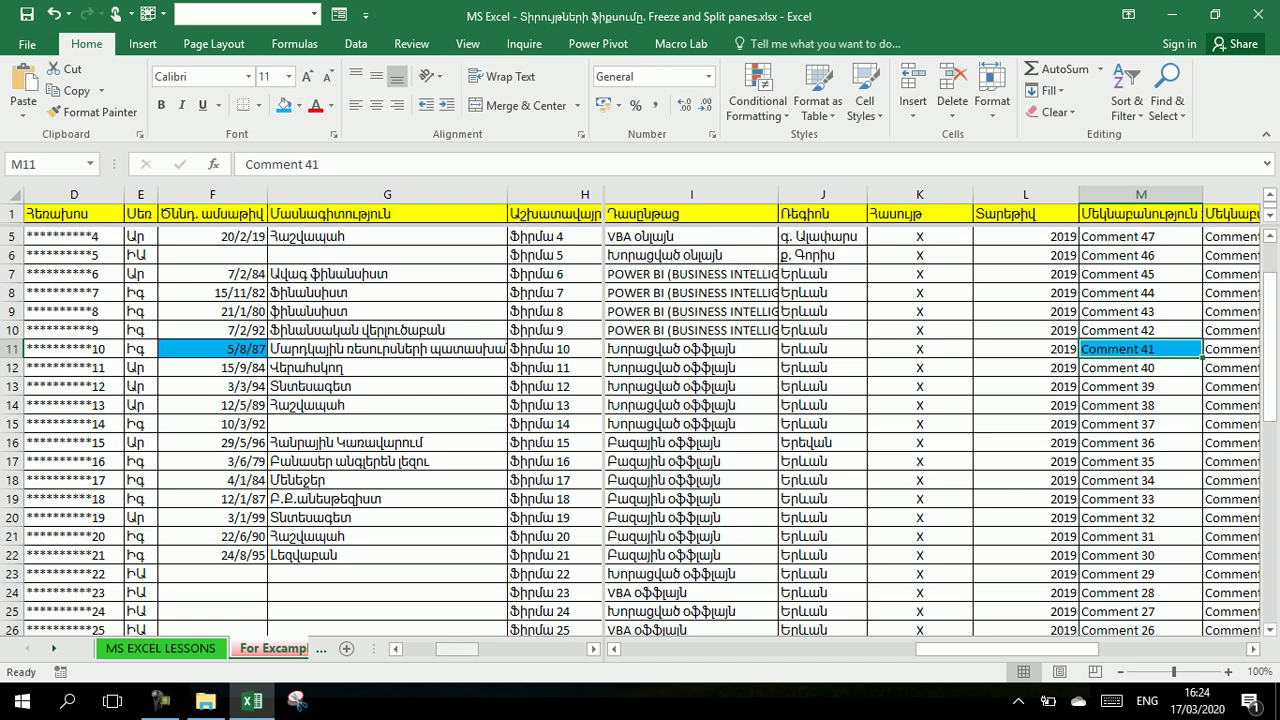
- Scroll both panes, add a horizontal split below row 10, and narrow the left pane to columns C–F
mouse_move(457, 648)
left_mouse_down()
mouse_move(430, 648)
mouse_move(446, 648)
left_mouse_up()
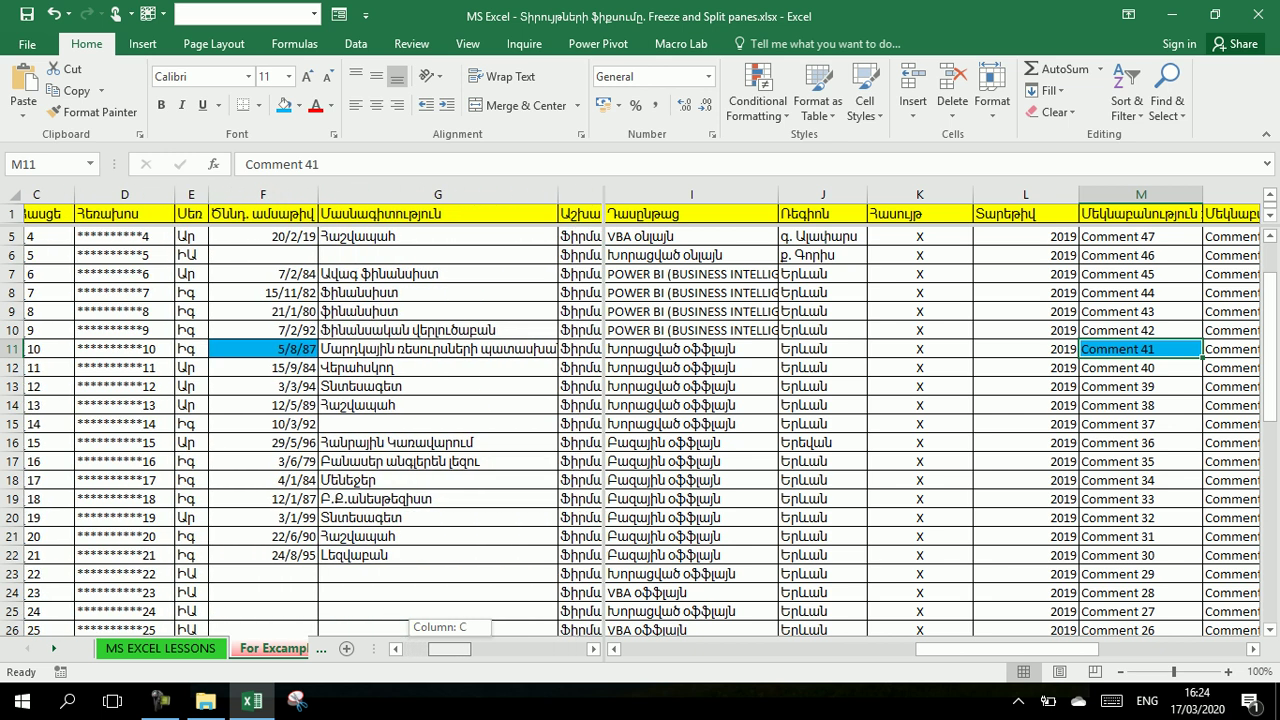
mouse_move(1008, 648)
left_mouse_down()
mouse_move(1068, 648)
mouse_move(842, 648)
mouse_move(1043, 648)
left_mouse_up()
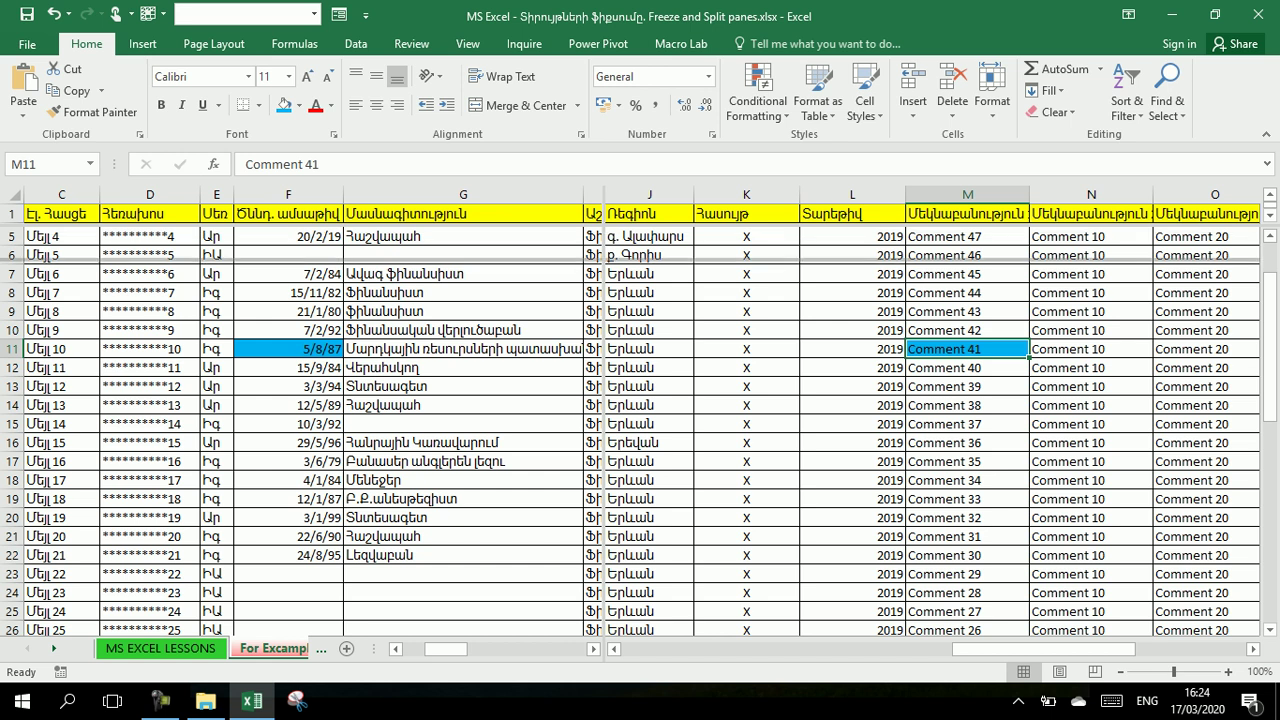
left_click_drag(460, 225, 460, 392)
left_click_drag(584, 300, 345, 300)
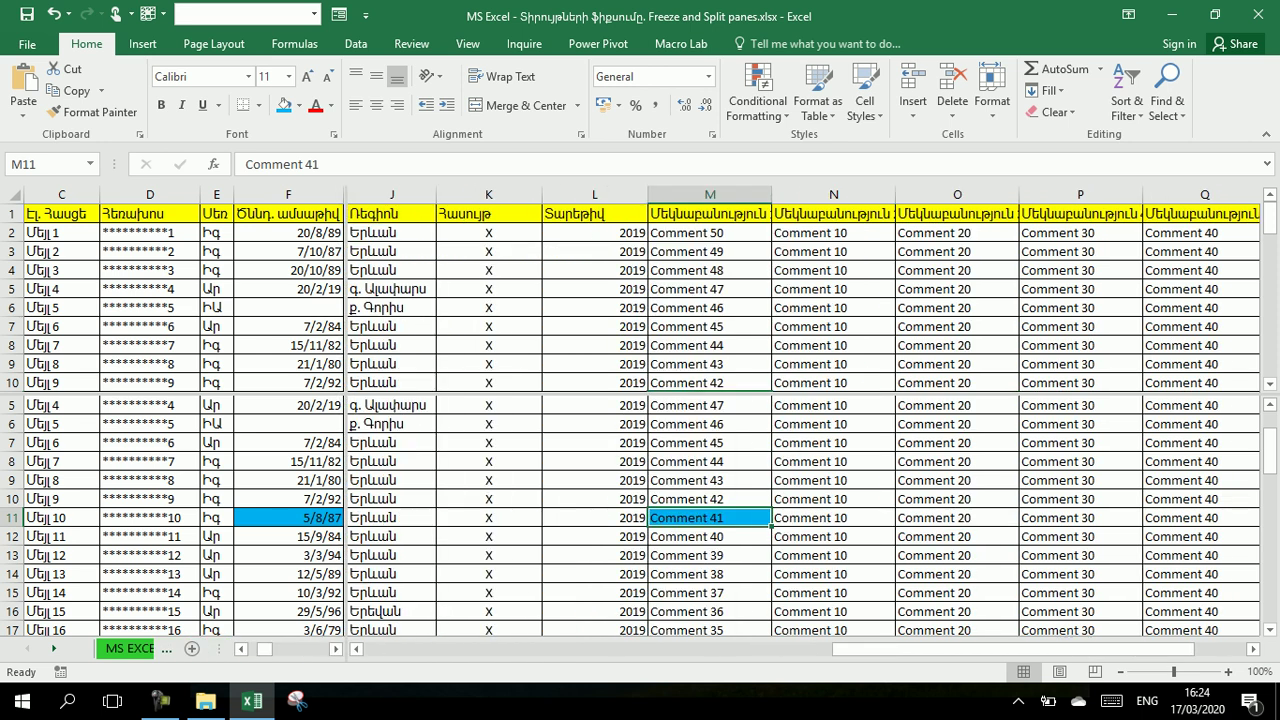
- Remove the horizontal split, widen the left pane through column G, and scroll the right pane toward Q
double_click(1142, 393)
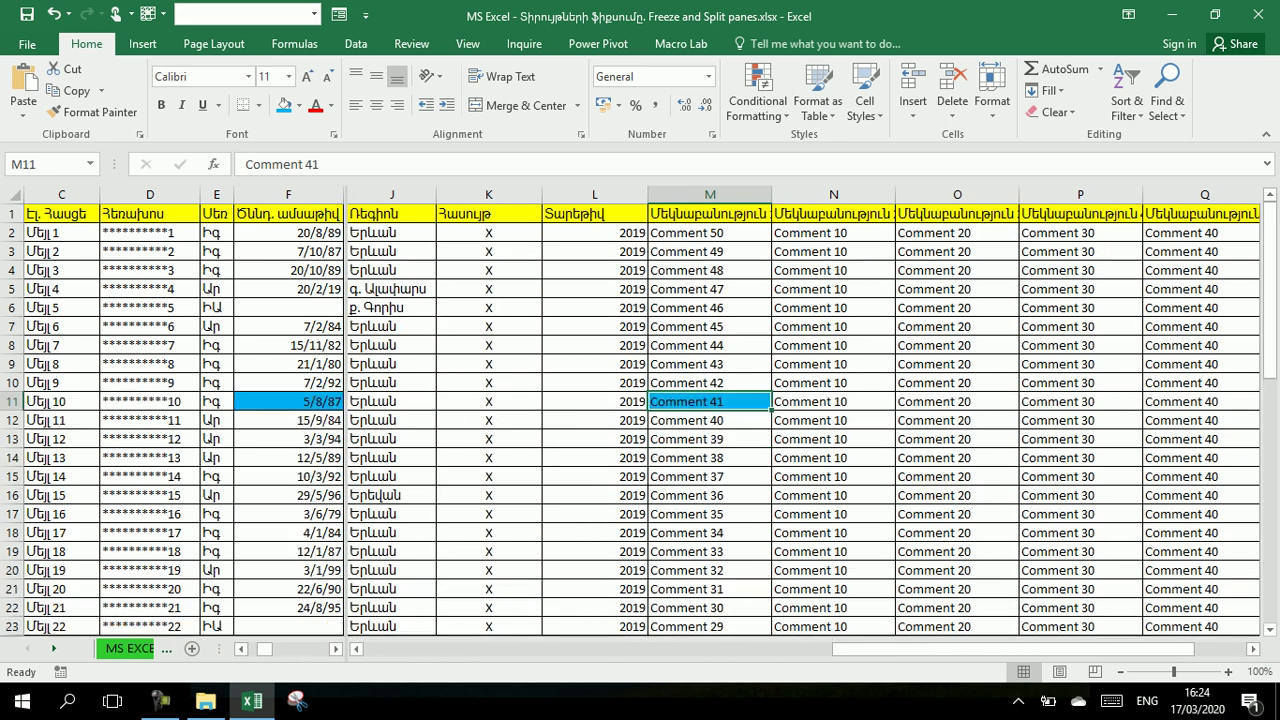
left_click_drag(345, 400, 585, 400)
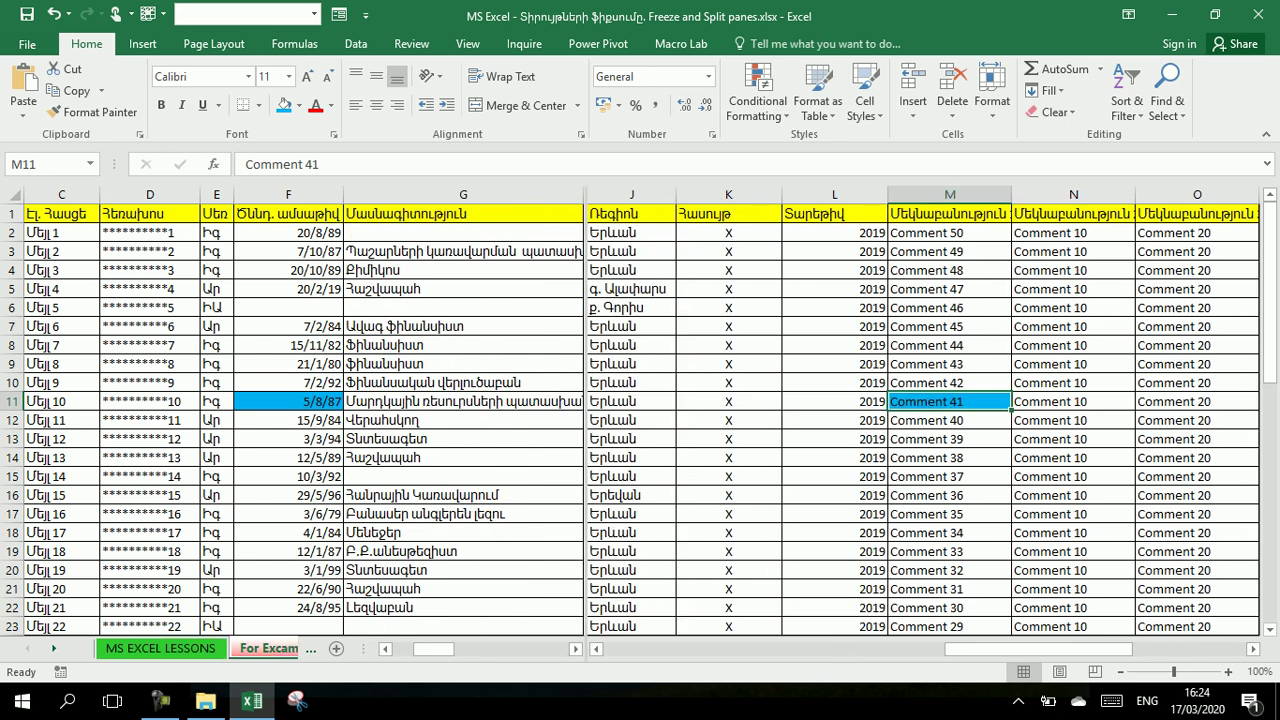
left_click_drag(434, 648, 476, 648)
left_click_drag(1038, 648, 1152, 648)
- Fill Q11 (Comment 40) light blue like M11, and scroll the left pane to column M
left_click(1143, 401)
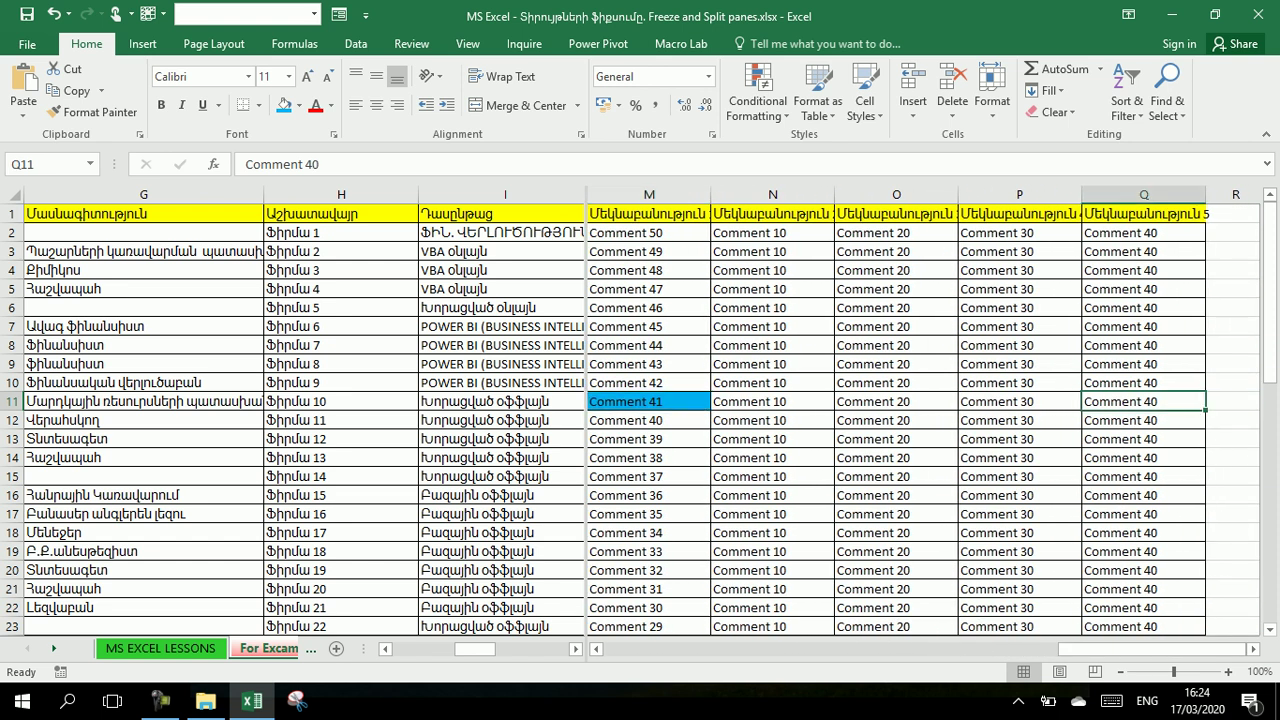
left_click(284, 105)
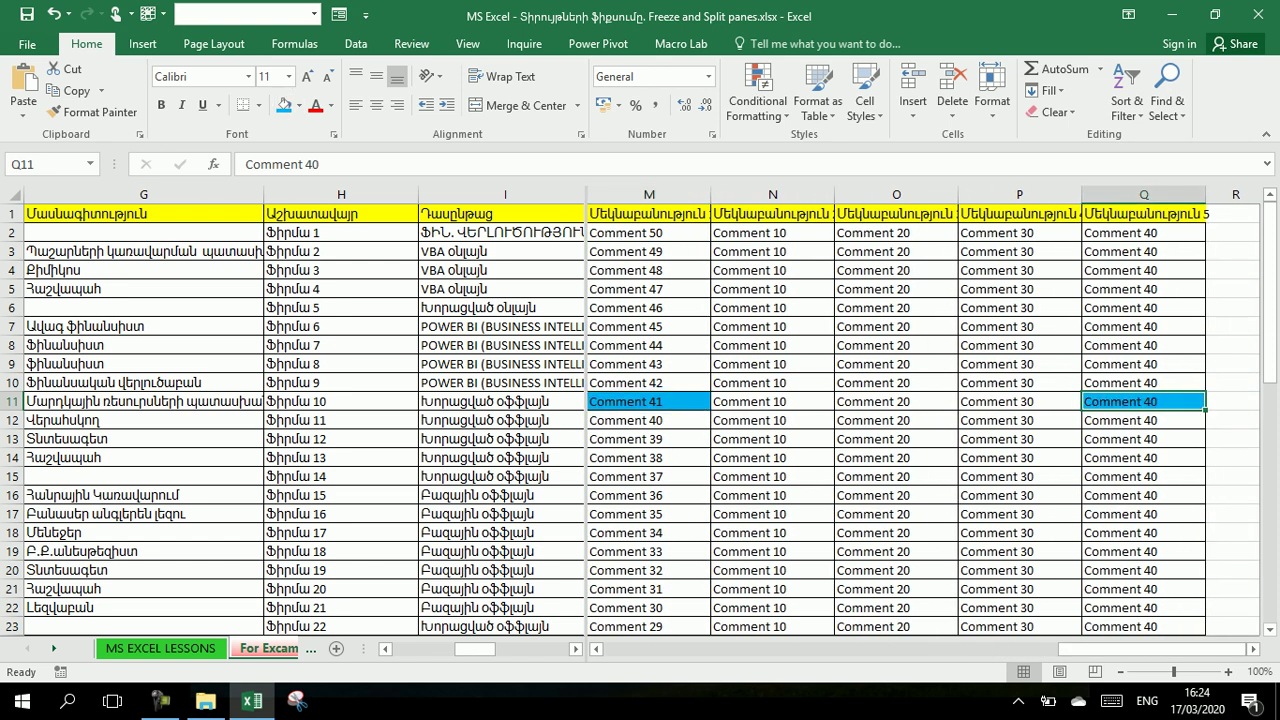
left_click(501, 495)
mouse_move(475, 648)
left_mouse_down()
mouse_move(548, 648)
mouse_move(537, 648)
left_mouse_up()
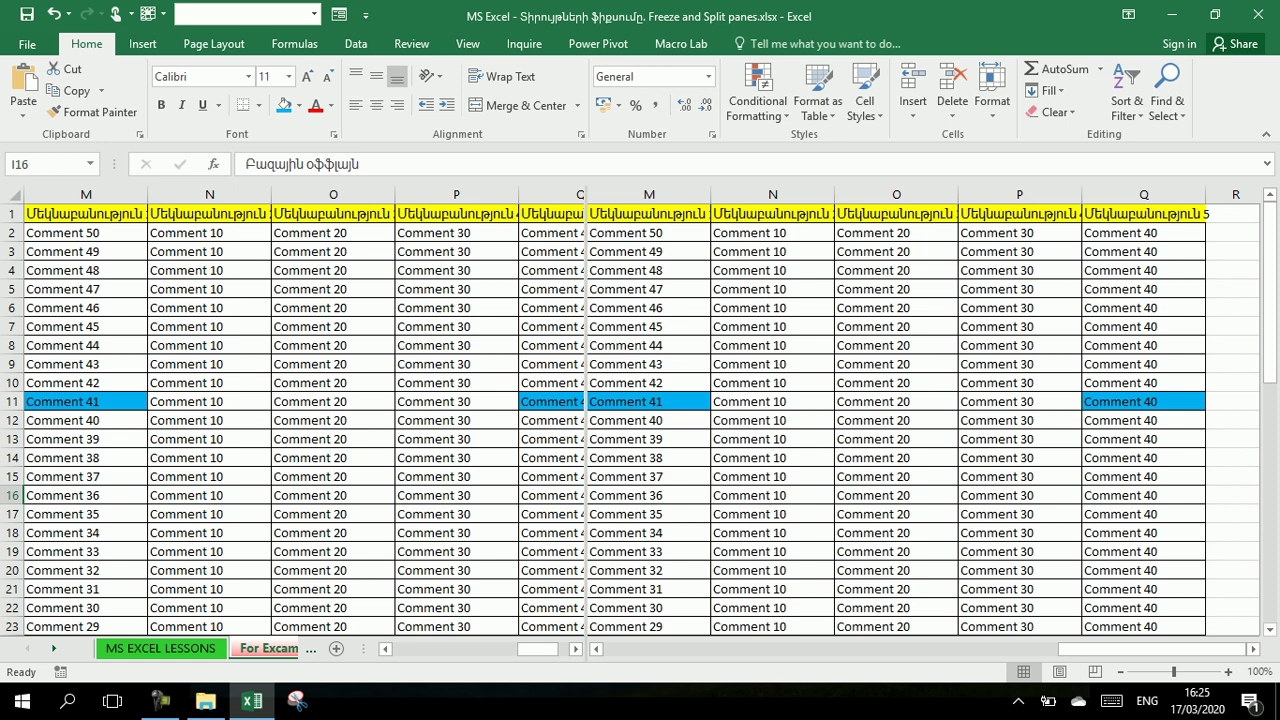
left_click(333, 420)
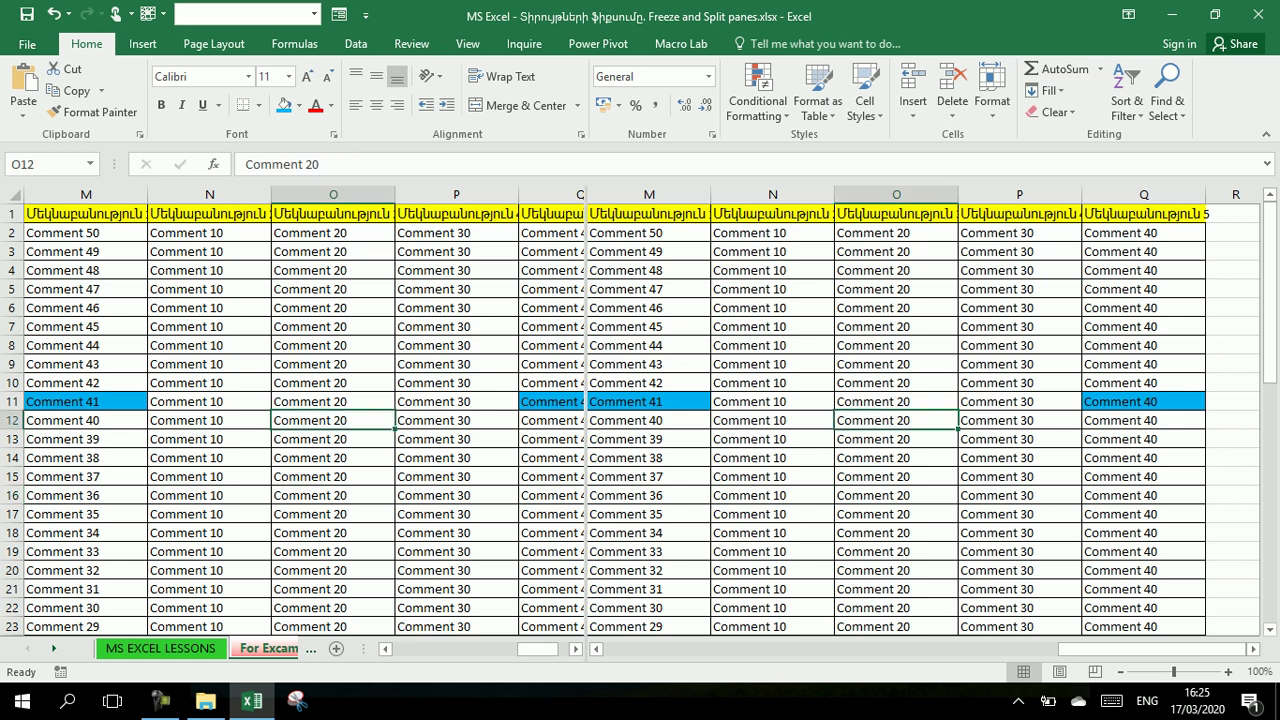
- Go to the MS EXCEL LESSONS sheet and return to cell A1
key("ctrl+Page_Up")
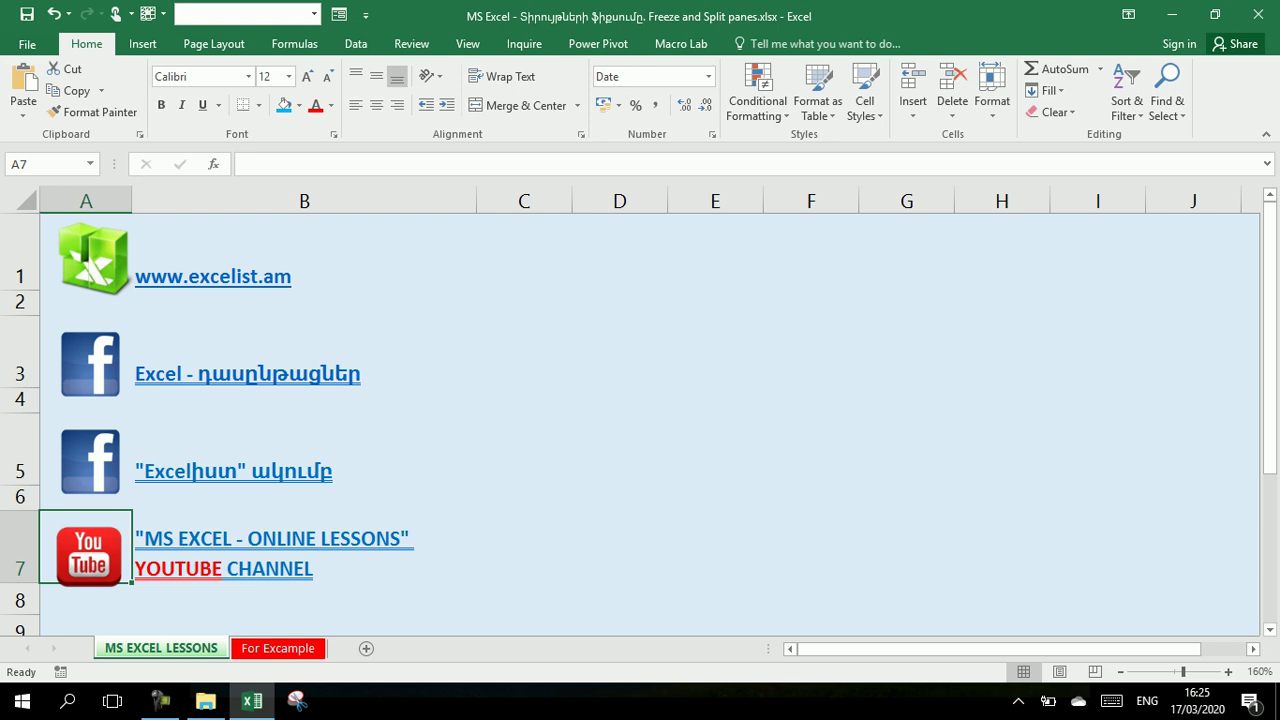
key("Up")
key("ctrl+Home")
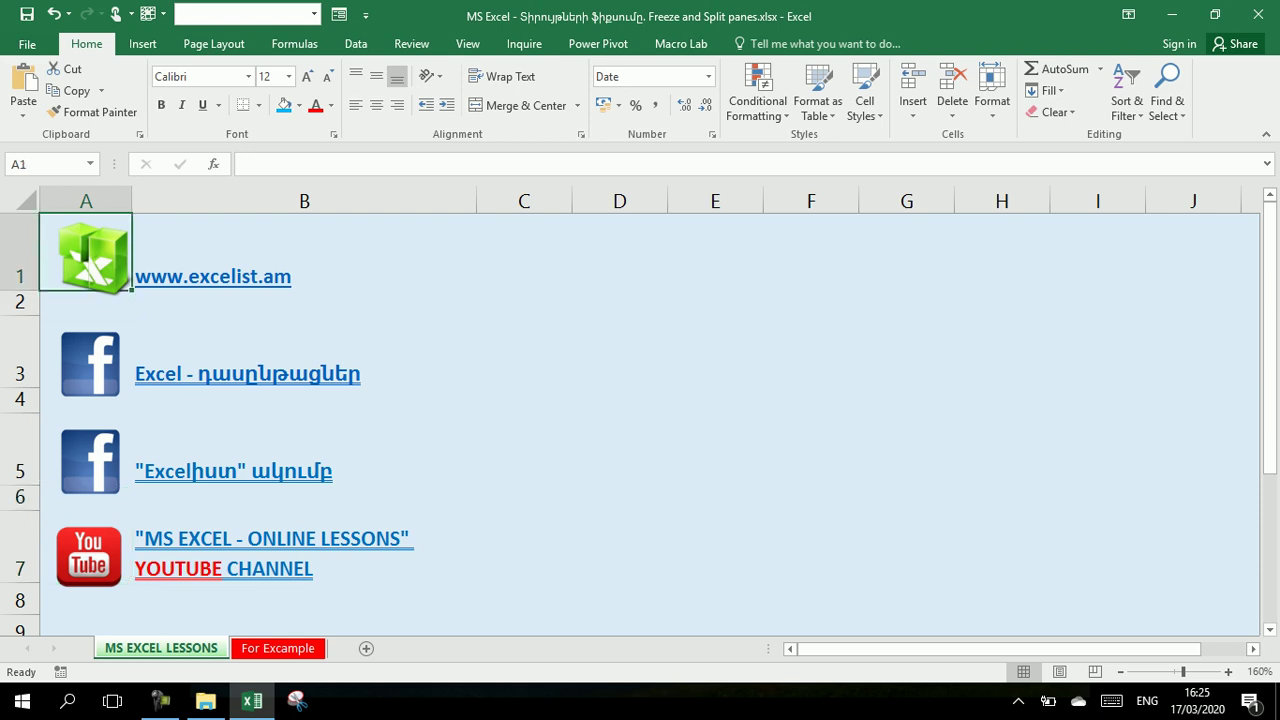